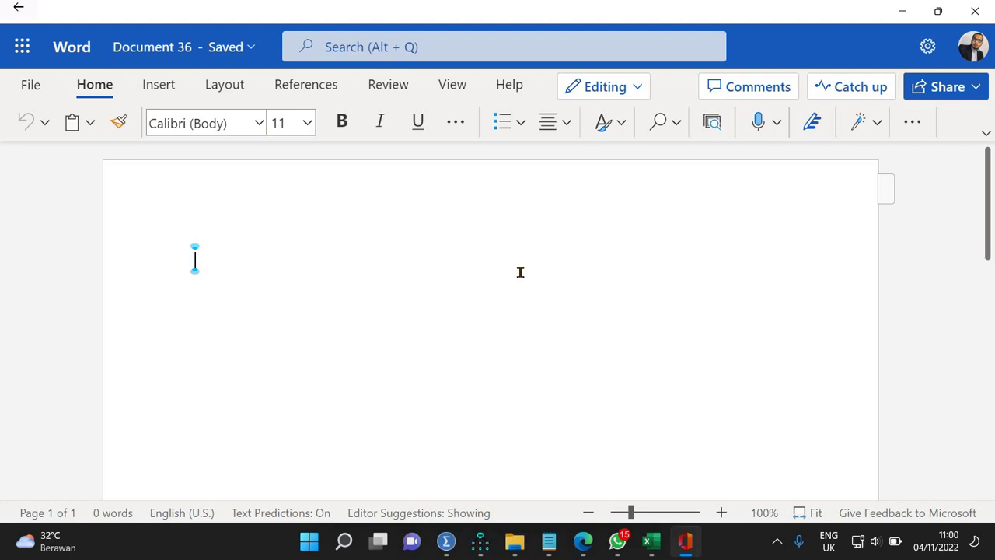
Paste the copied Component Matrix table into the blank Document 36, below two empty lines.
left_click(299, 84)
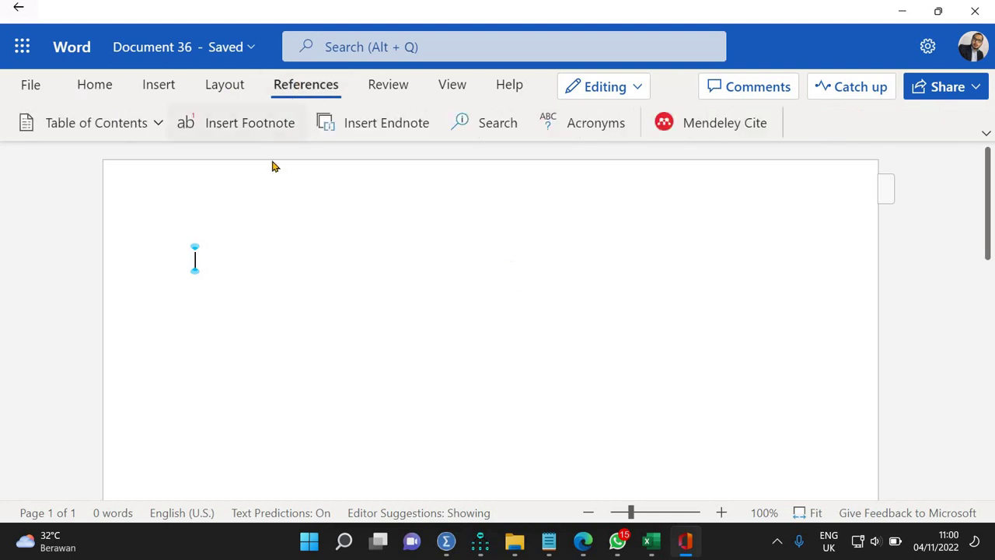
left_click(240, 255)
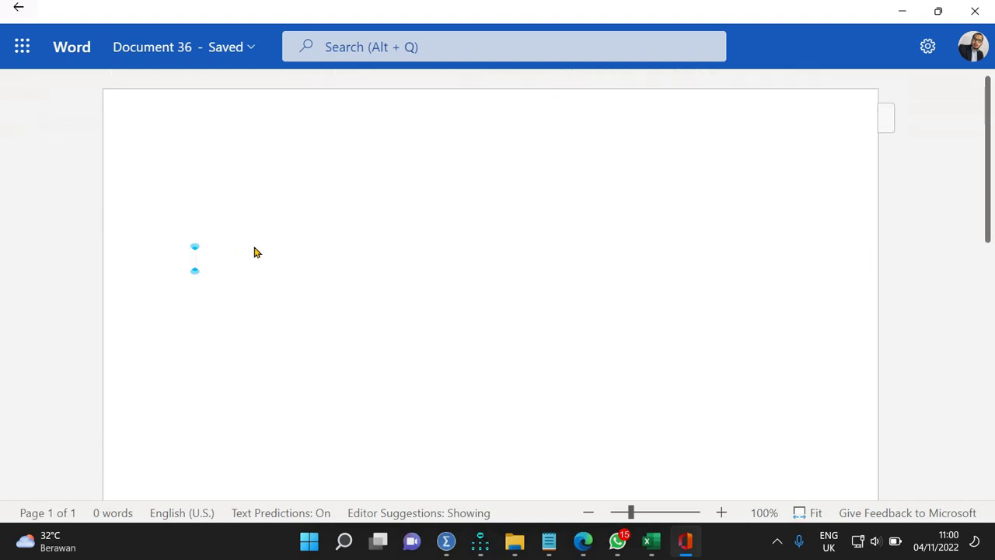
key("Return")
key("Return")
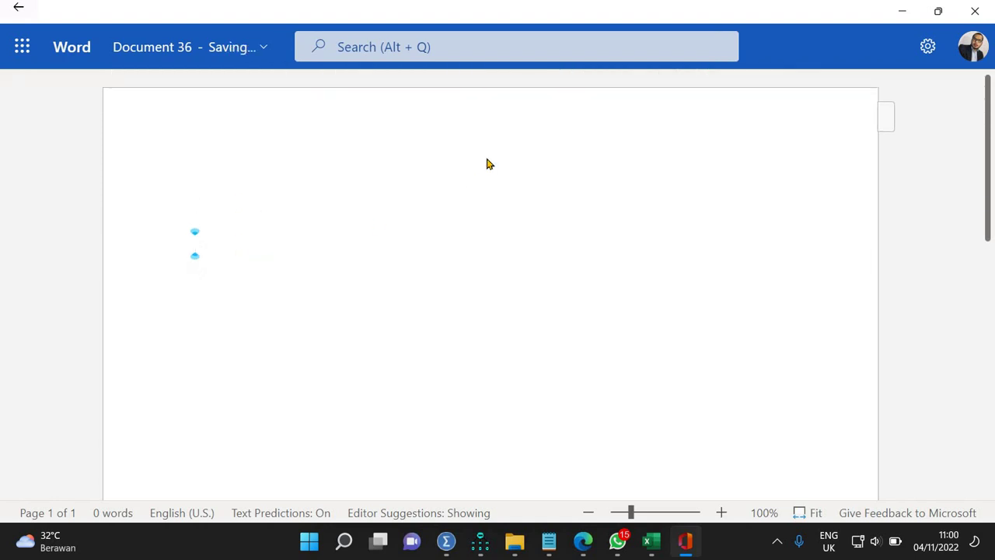
key("ctrl+v")
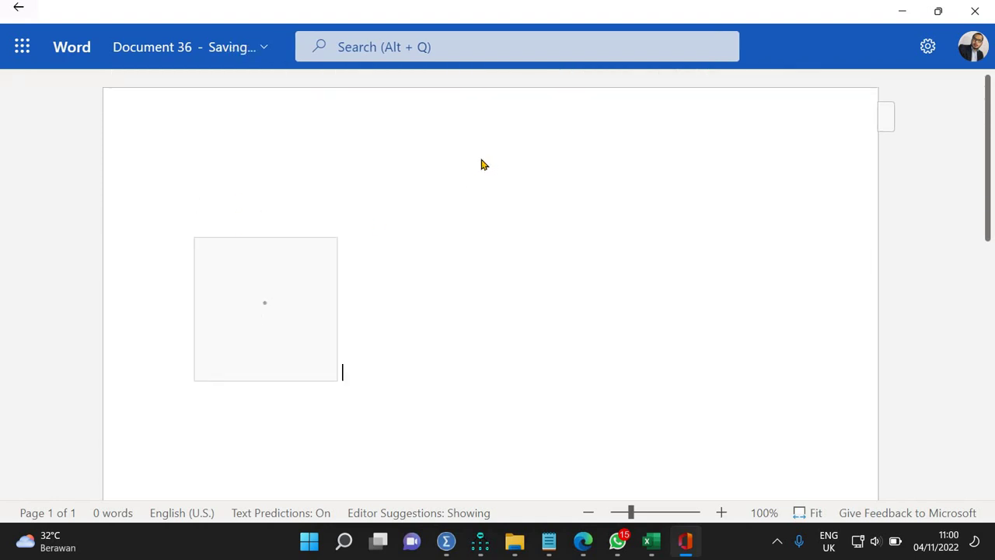
left_click(286, 303)
scroll(385, 287, "down", 2)
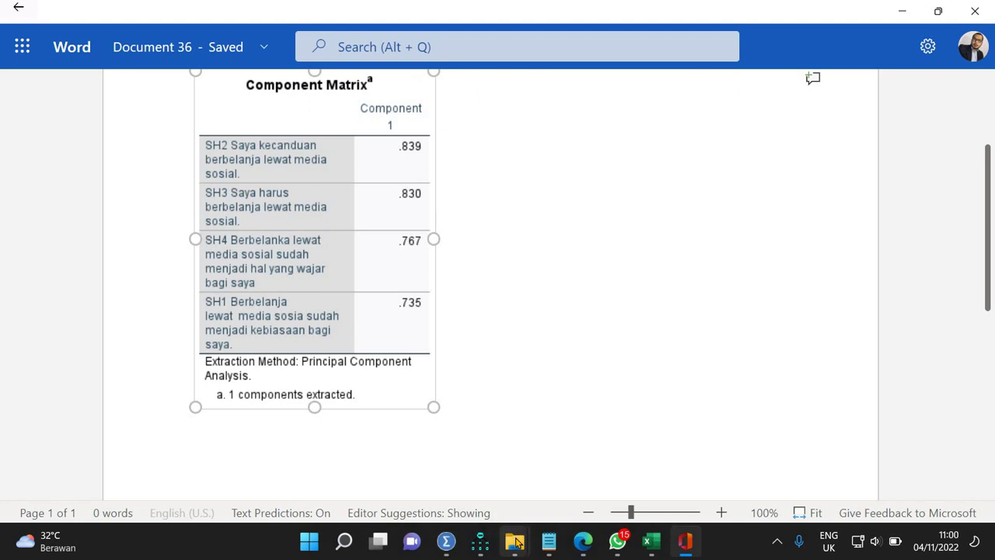
Open "2021 Freight Forwarder Company" from the 2021 CONSUMER BOYCOTT folder in desktop Word and create a new blank document.
mouse_move(516, 542)
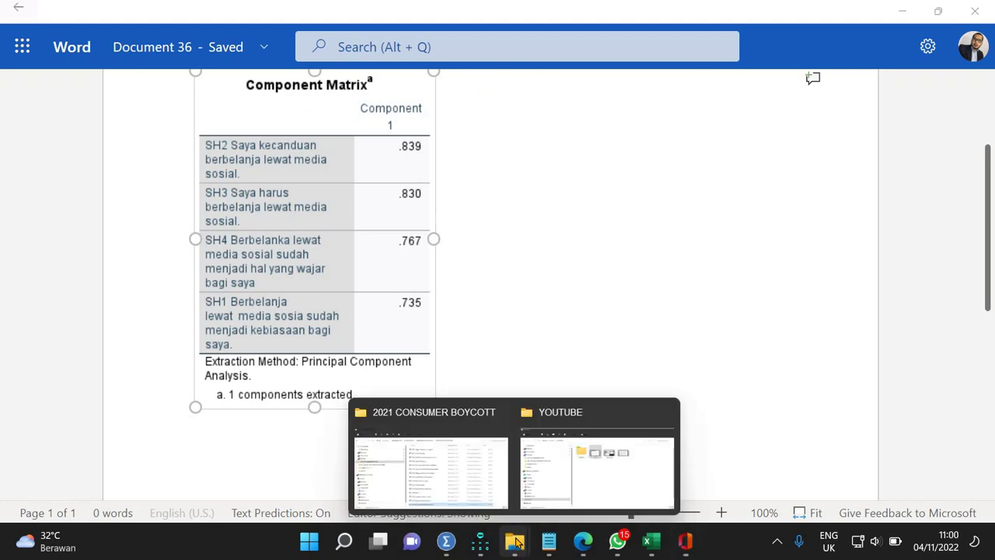
left_click(489, 493)
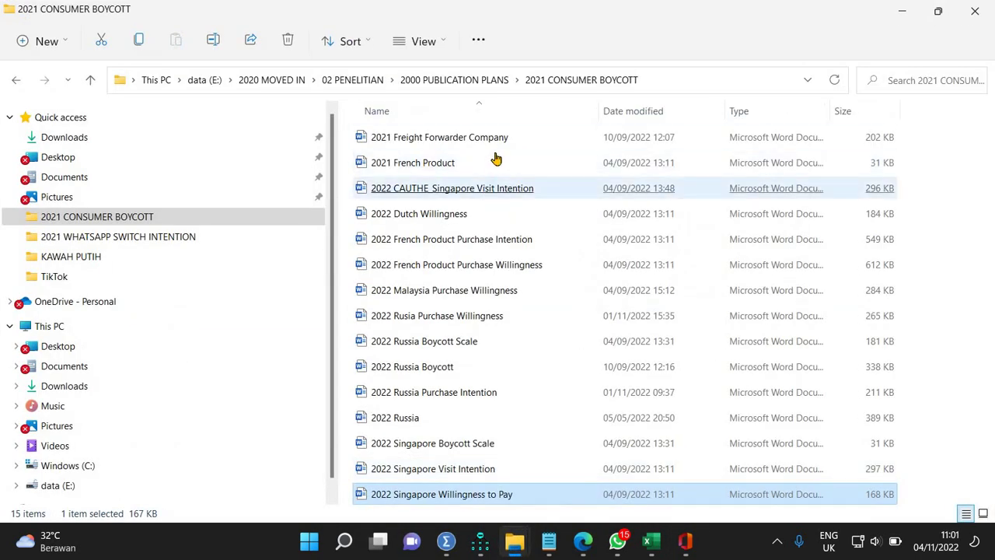
double_click(489, 143)
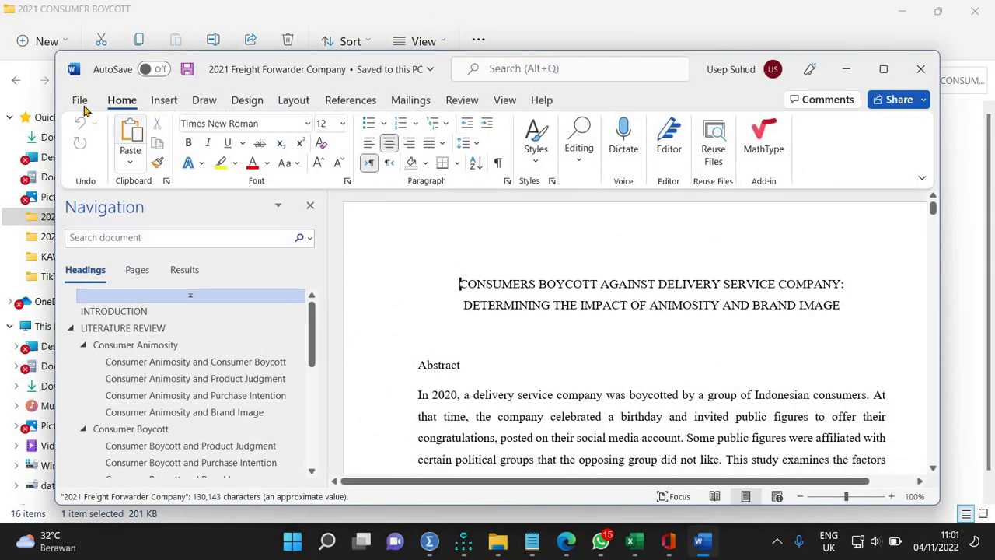
left_click(81, 102)
left_click(103, 173)
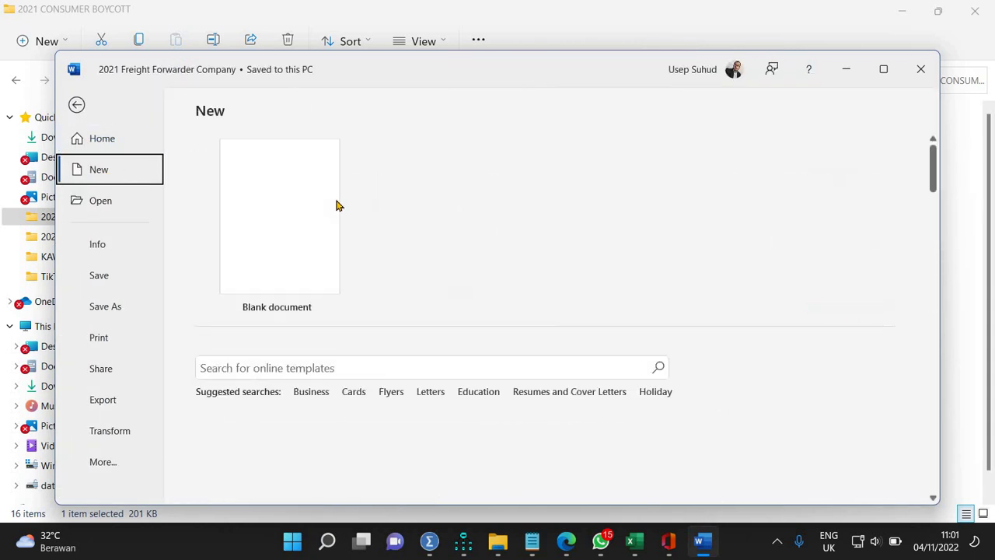
left_click(336, 204)
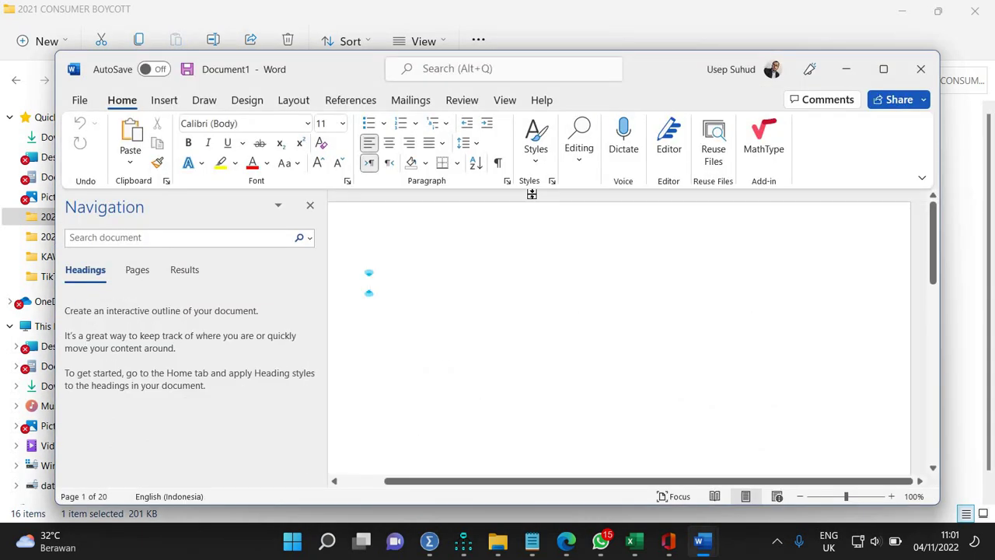
Paste the Component Matrix table into the new blank document and close the "2021 Freight Forwarder Company" document.
key("ctrl+v")
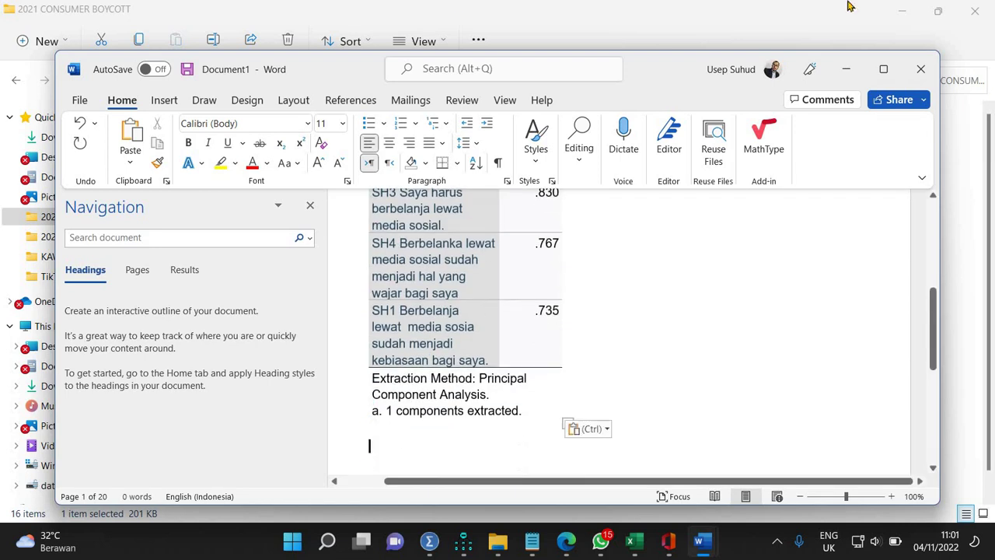
left_click(369, 444)
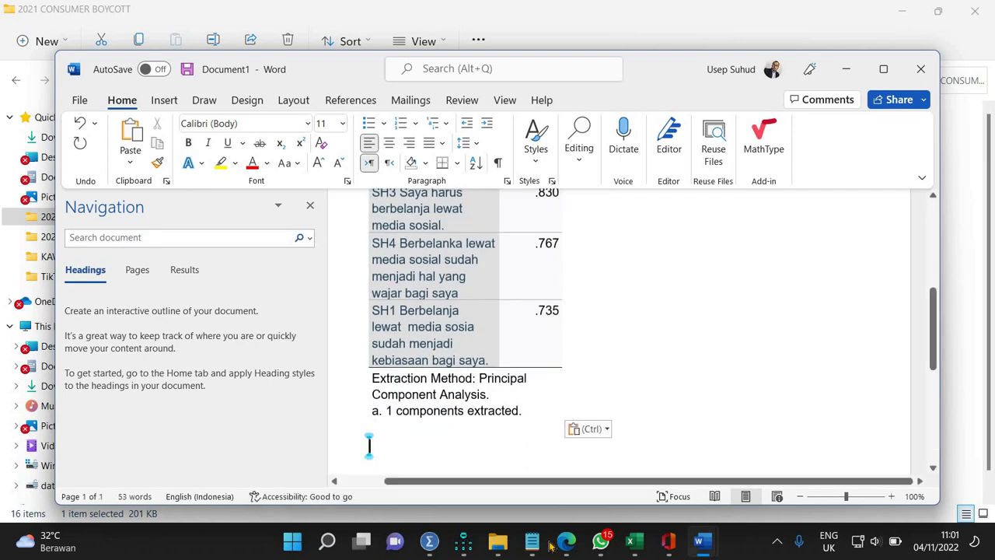
mouse_move(430, 542)
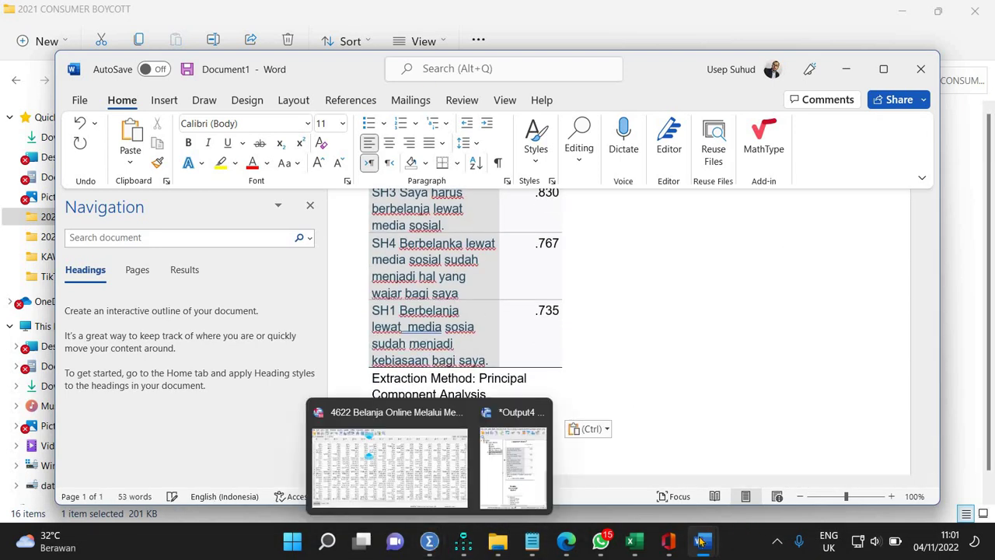
mouse_move(701, 541)
mouse_move(742, 501)
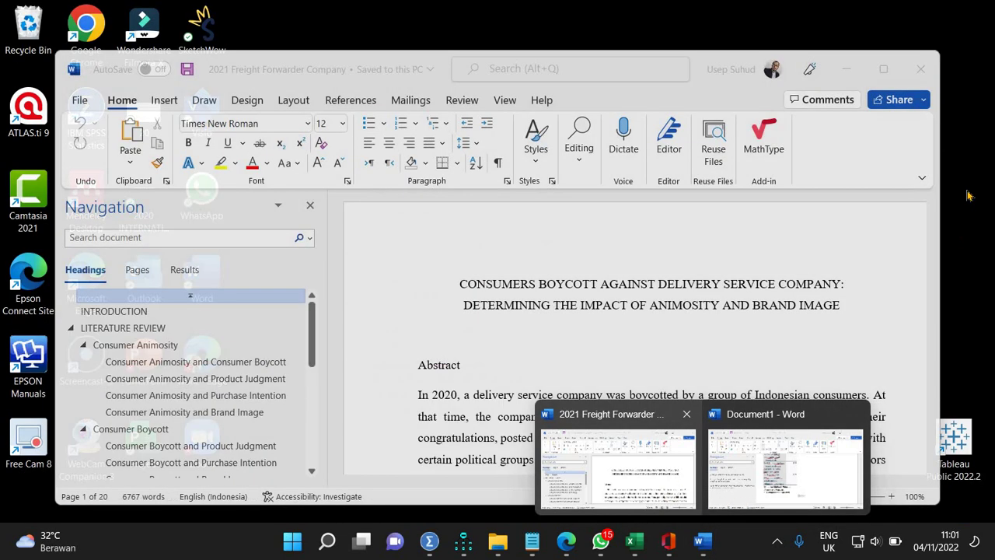
left_click(660, 496)
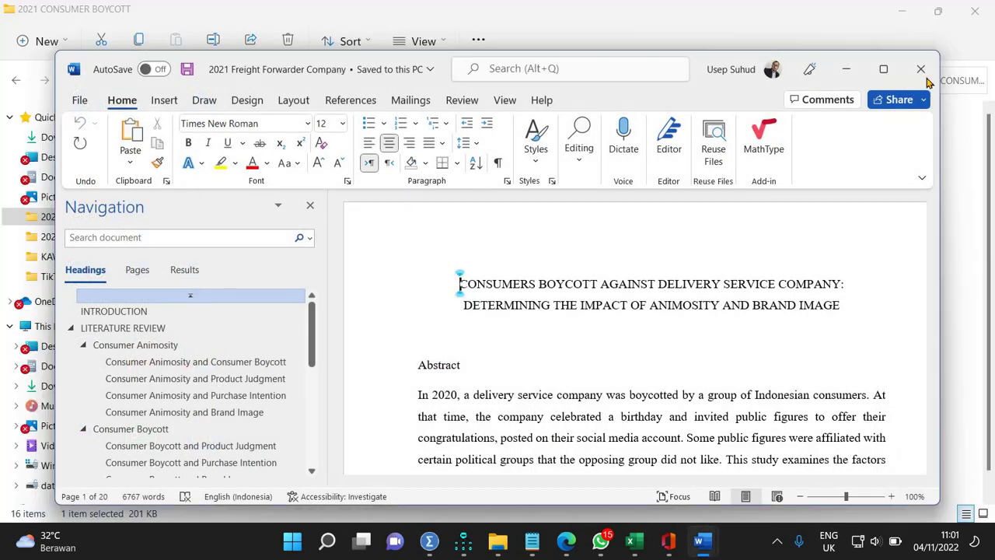
left_click(920, 69)
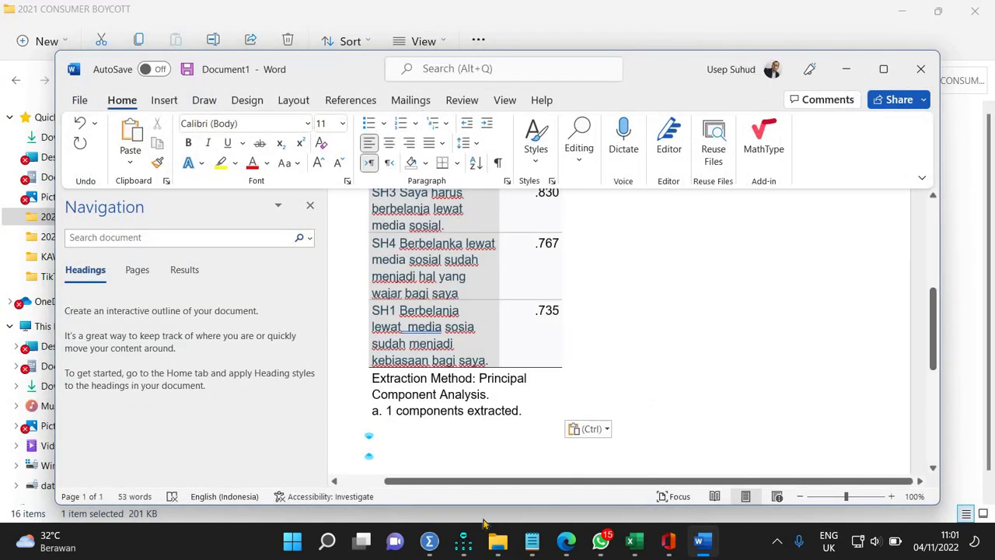
Switch to the SPSS Data Editor, open the Factor Analysis setup and remove variables SH1 to SH4 from the analysis.
left_click(429, 540)
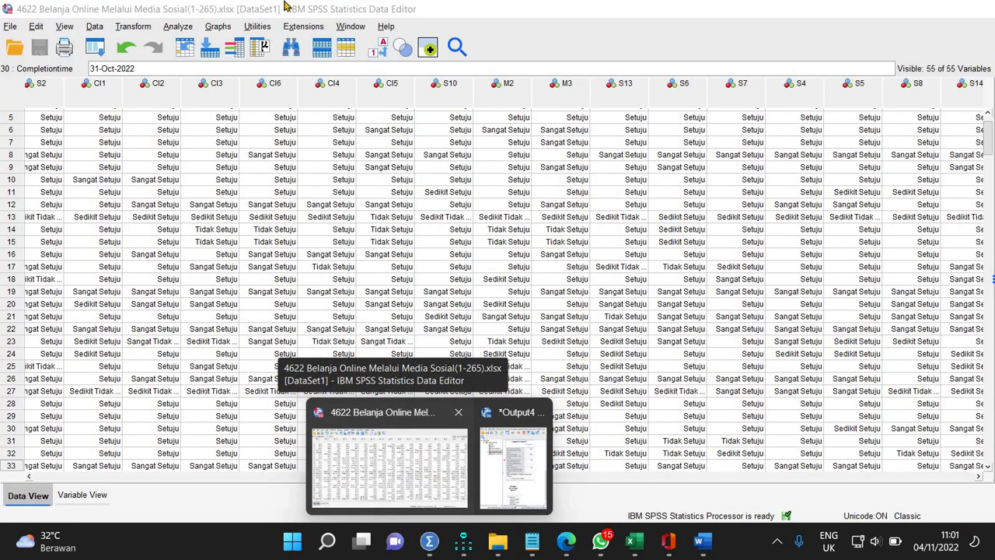
left_click(425, 482)
left_click(178, 28)
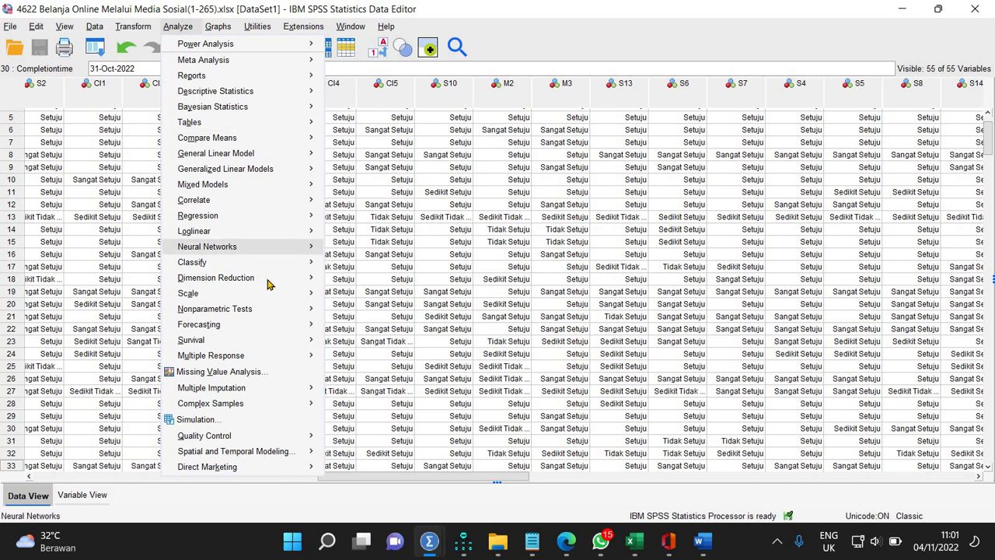
mouse_move(233, 277)
left_click(354, 279)
left_click(611, 176)
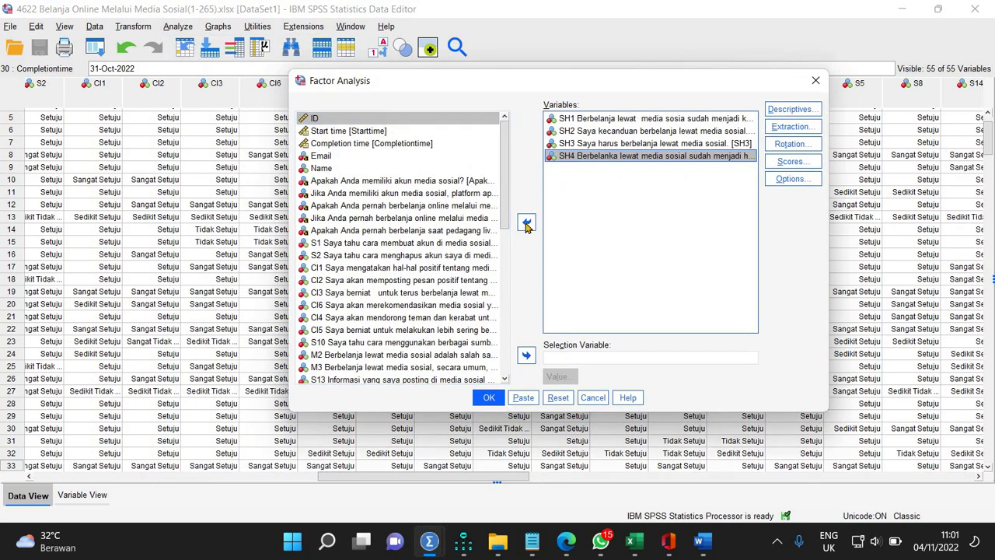
key("ctrl+a")
left_click(525, 222)
Add the items S1, S2 and S10 to the factor analysis variables.
scroll(435, 225, "down", 2)
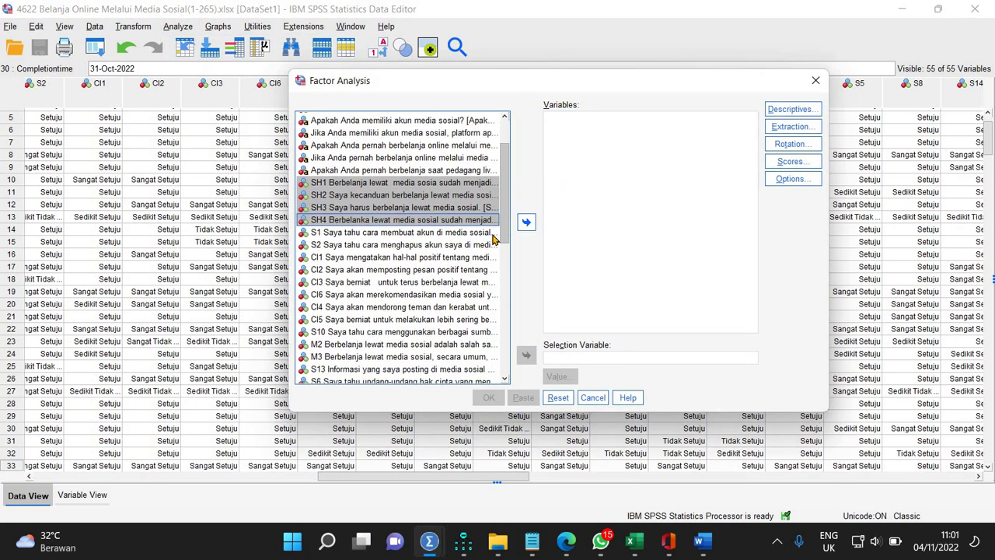
left_click(373, 223)
left_click(373, 210, "shift")
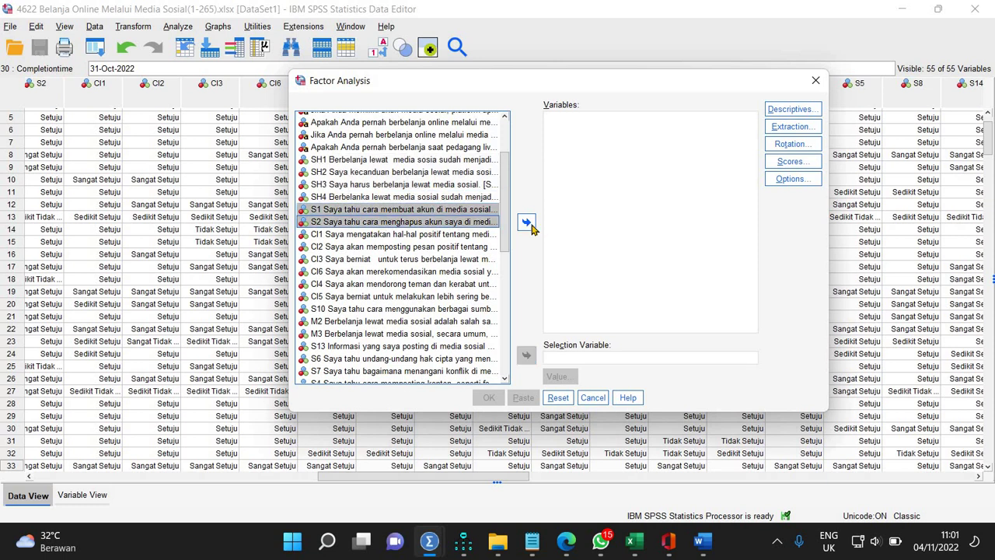
left_click(526, 222)
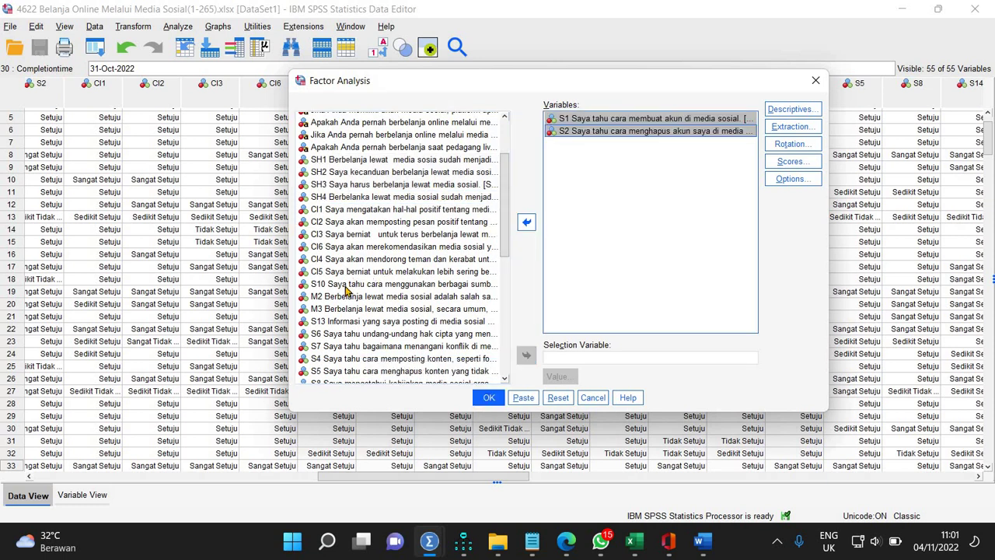
left_click(347, 285)
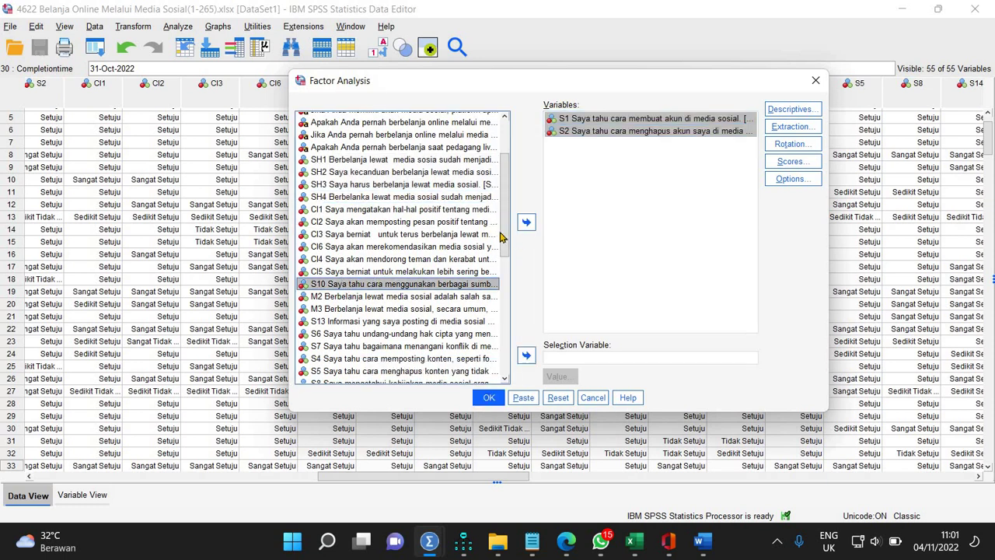
left_click(526, 223)
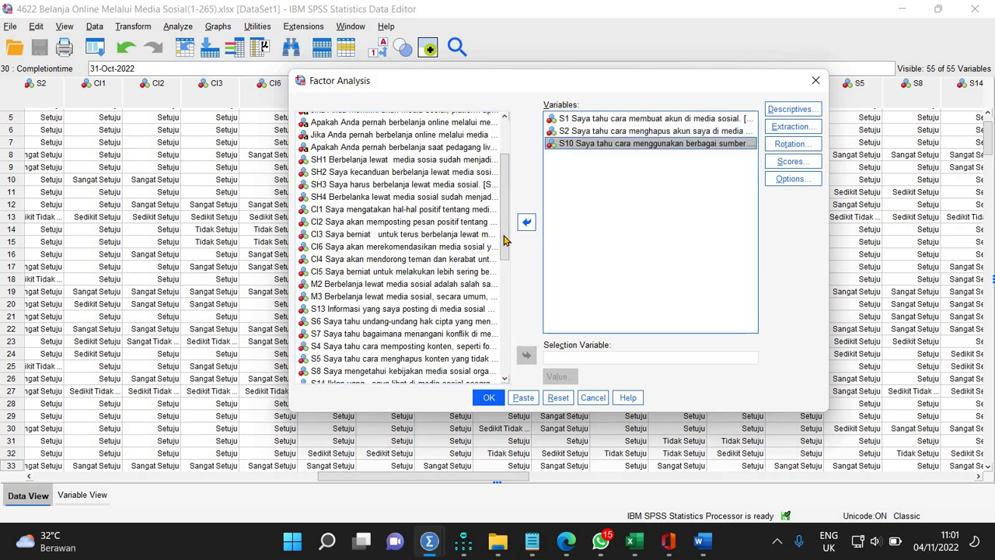
Add the items S13, S6, S7, S4, S5, S8, S14, S3, S9, S11 and S12 to the factor analysis variables.
scroll(503, 256, "down", 1)
scroll(504, 256, "down", 1)
left_click(357, 237)
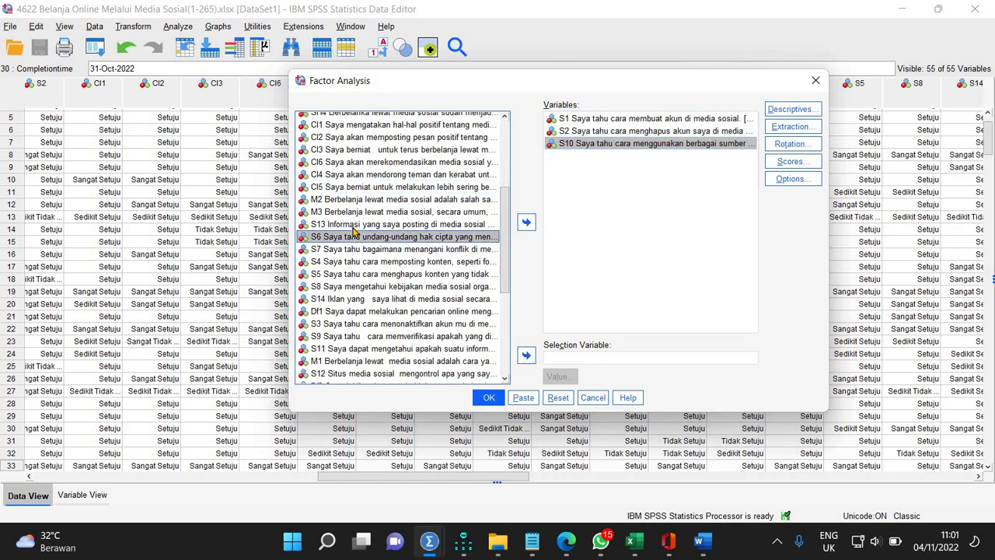
left_click(354, 224, "ctrl")
left_click_drag(338, 264, 367, 349)
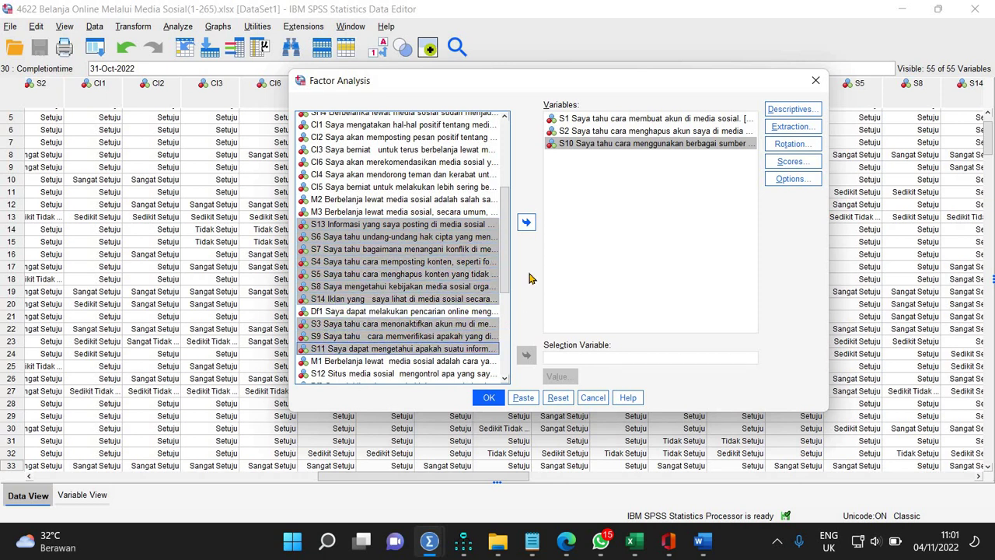
left_click(388, 373, "ctrl")
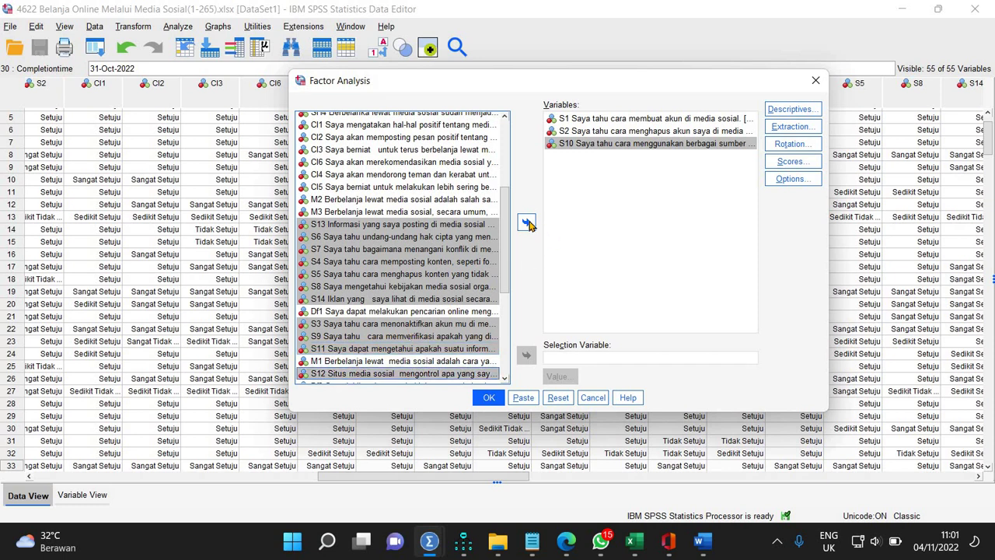
left_click(526, 223)
Check the chosen factor analysis variables and look through the remaining source variables for any S items left out.
scroll(504, 268, "down", 2)
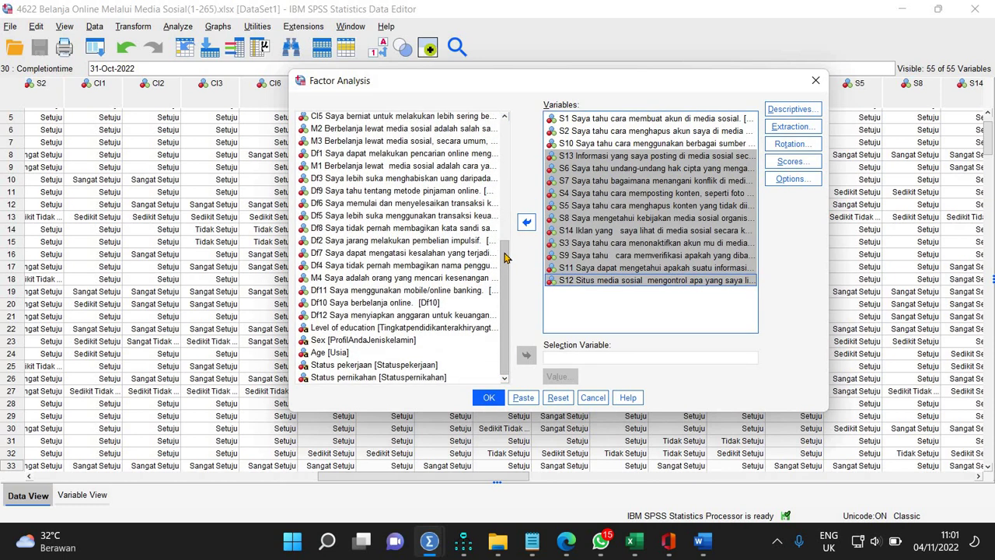
scroll(503, 256, "up", 1)
left_click(624, 257)
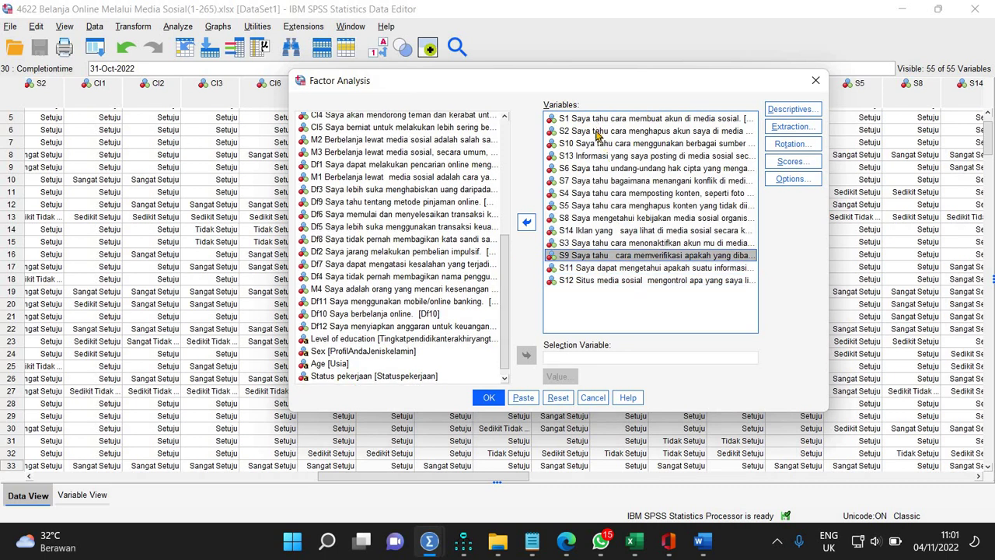
left_click(581, 240)
left_click(580, 194)
left_click(580, 204)
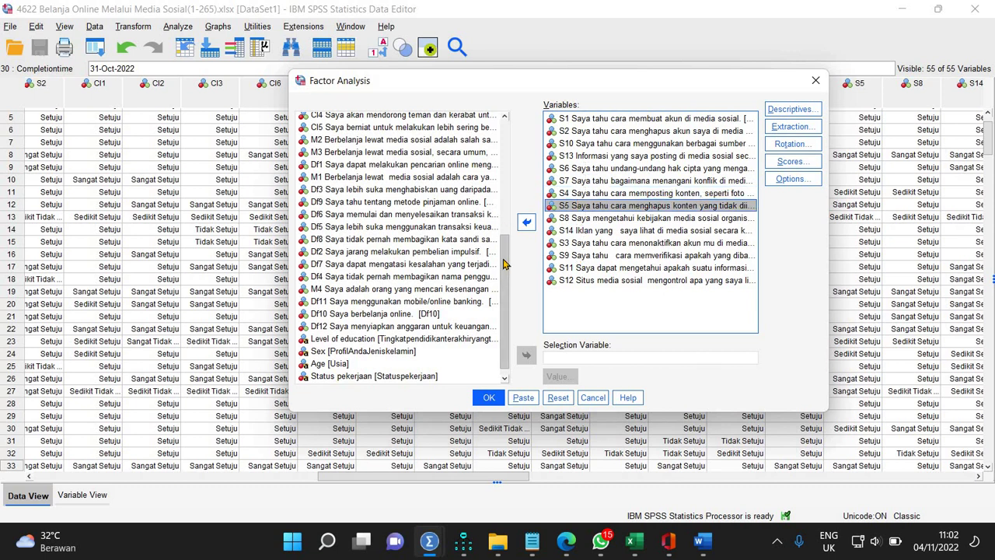
scroll(502, 264, "up", 5)
scroll(502, 210, "up", 5)
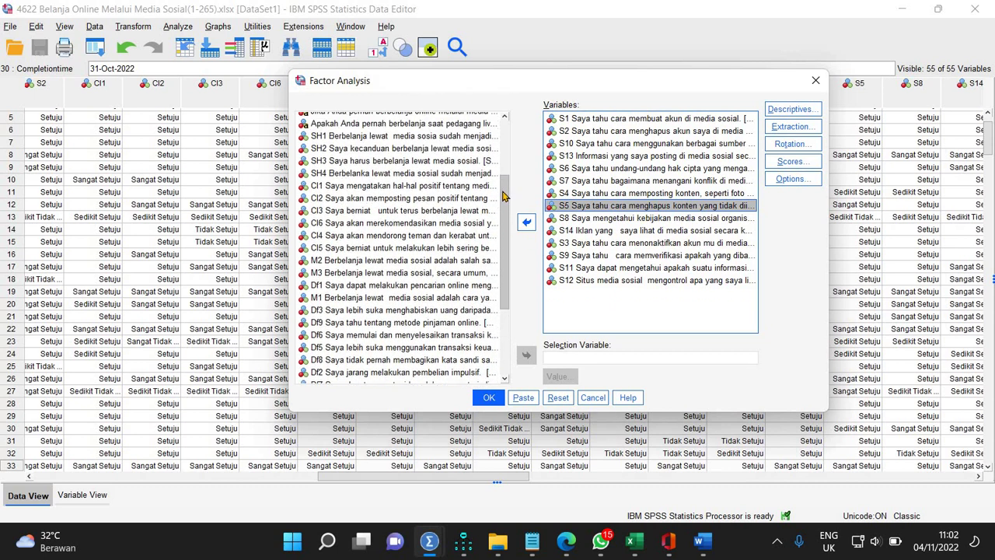
left_click_drag(502, 210, 466, 262)
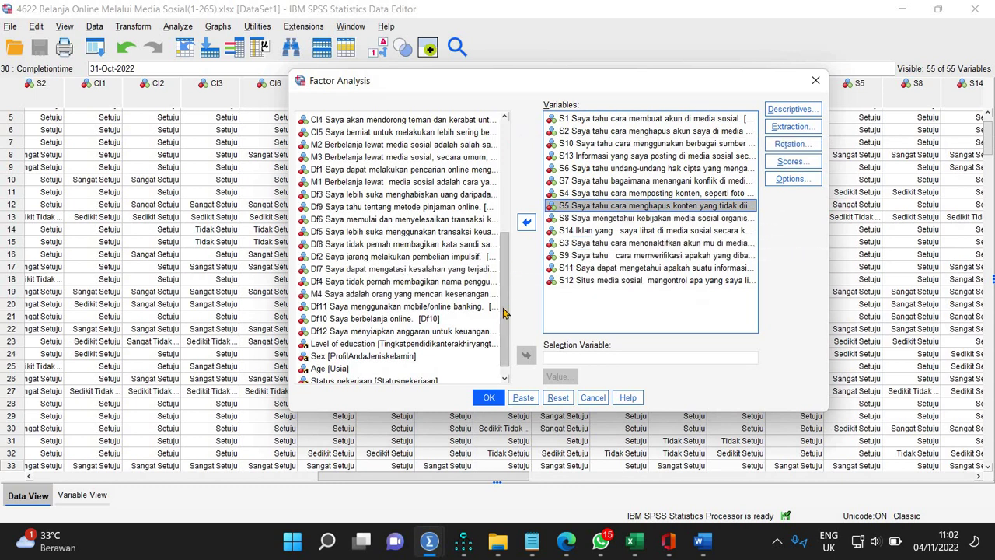
scroll(503, 305, "up", 3)
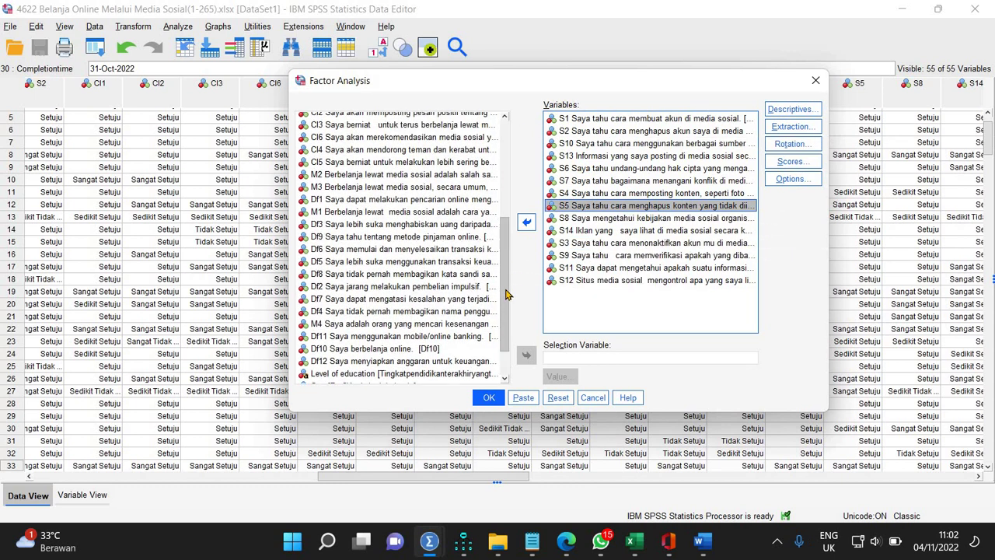
scroll(506, 282, "up", 6)
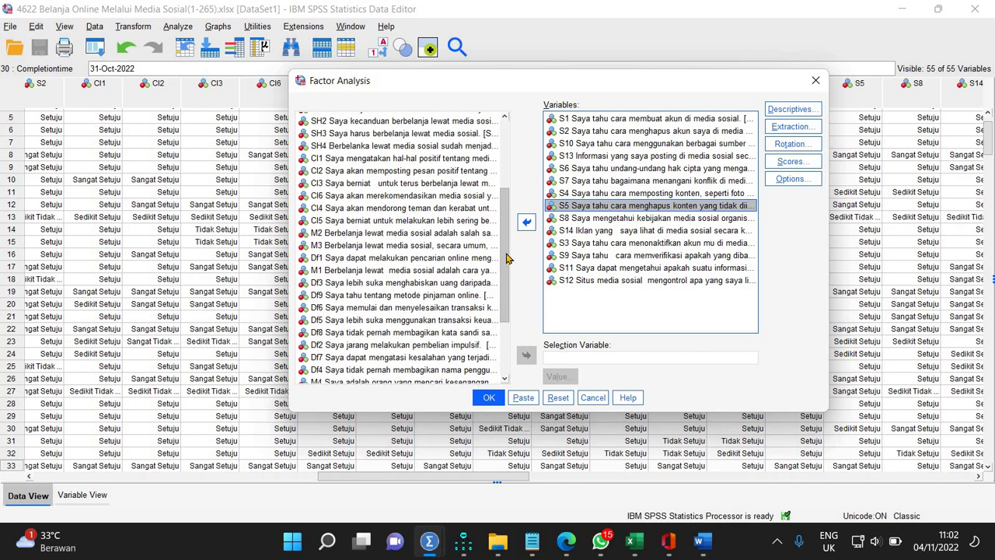
scroll(506, 248, "up", 2)
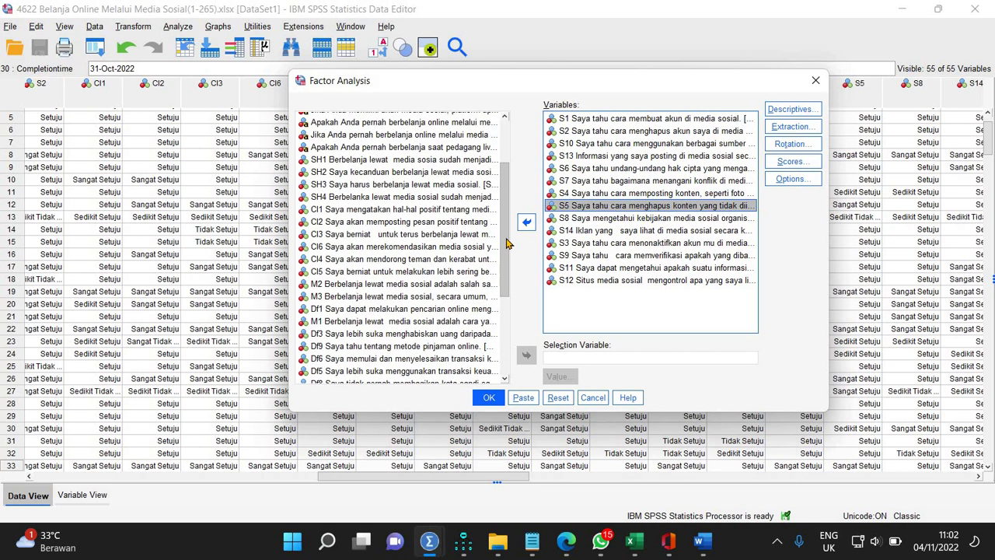
Go through the remaining source variables from CI3 down to the demographic ones, looking for S items not yet added.
left_click(397, 235)
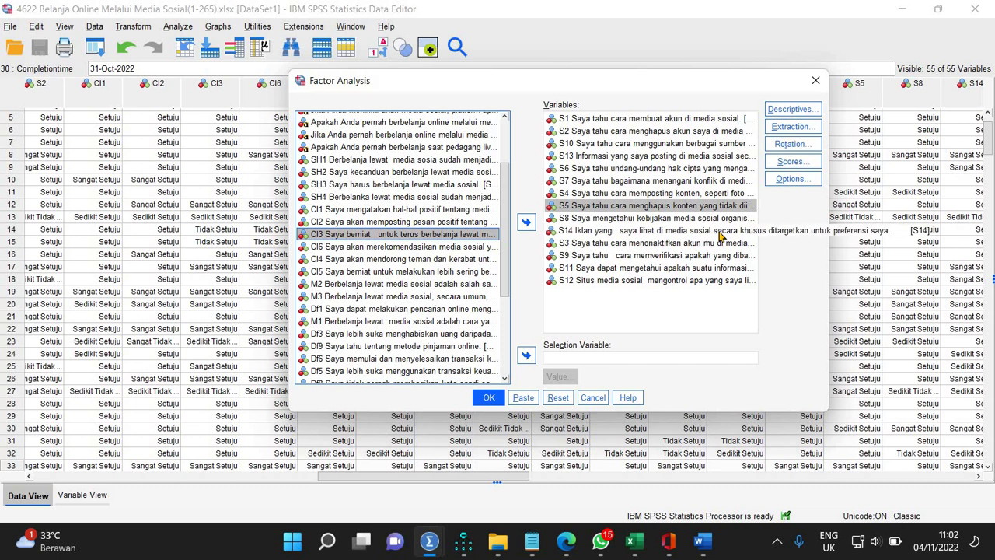
key("Down")
key("Down")
key("Down")
key("Down")
key("Down")
key("Down")
key("Down")
key("Down")
key("Down")
key("Down")
key("Down")
key("Down")
key("Down")
key("Down")
key("Down")
key("Down")
key("Down")
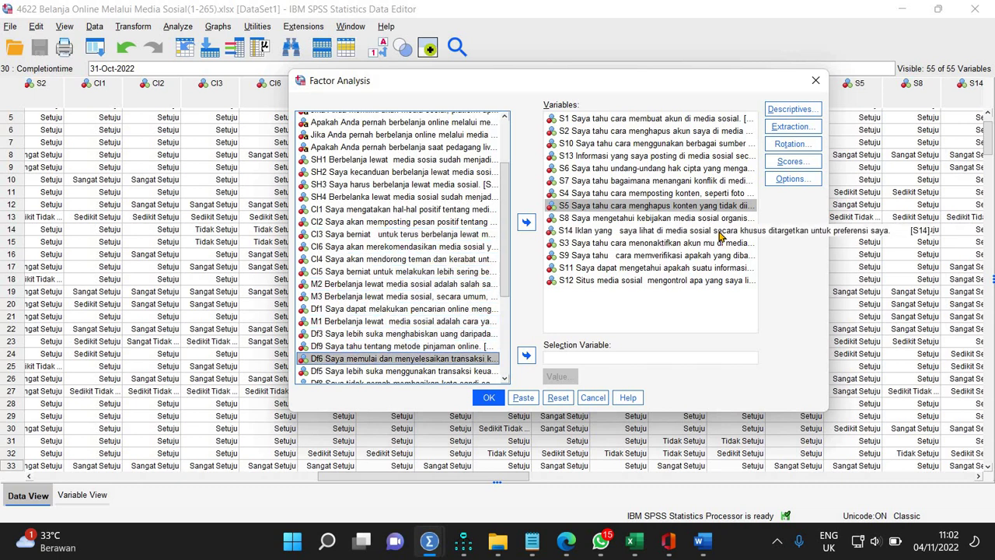
key("Down")
key("Down")
key("Down")
key("Down")
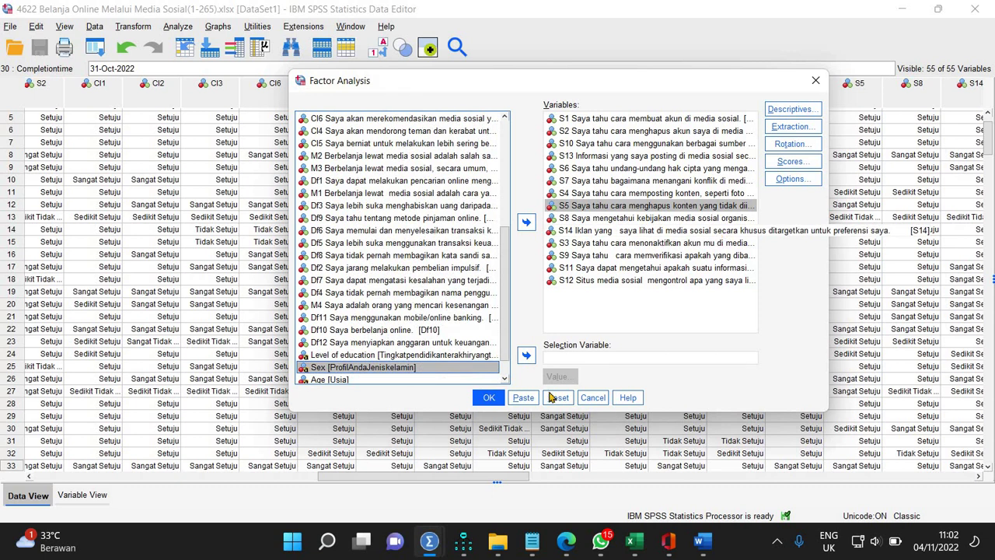
left_click(642, 231)
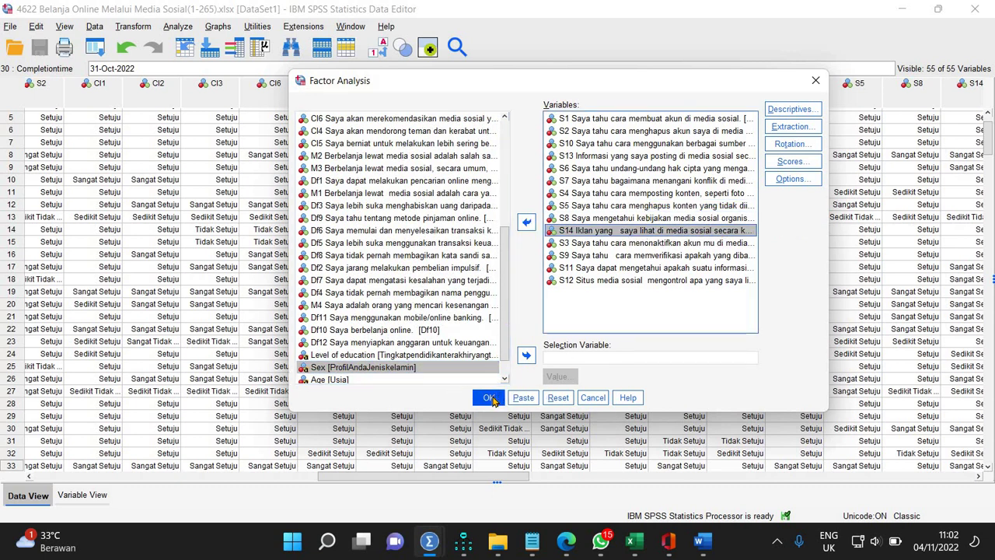
Run the factor analysis on the S items and review its Pattern Matrix in a widened output window.
left_click(489, 398)
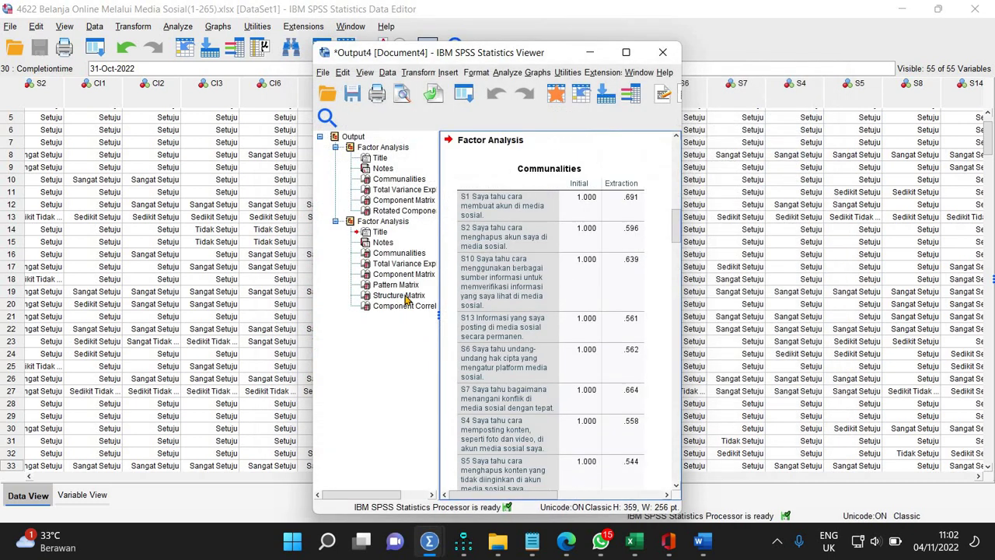
left_click(400, 285)
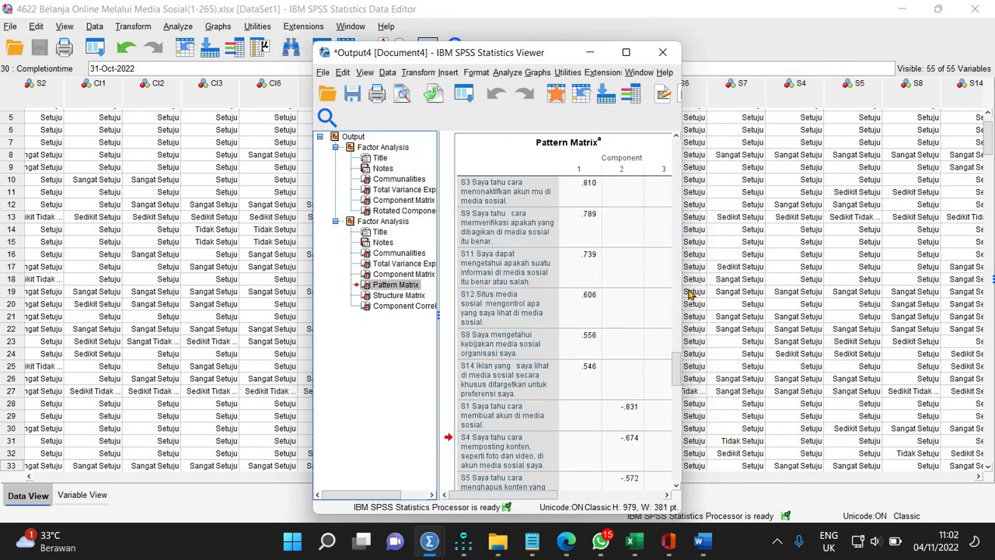
left_click_drag(779, 291, 790, 291)
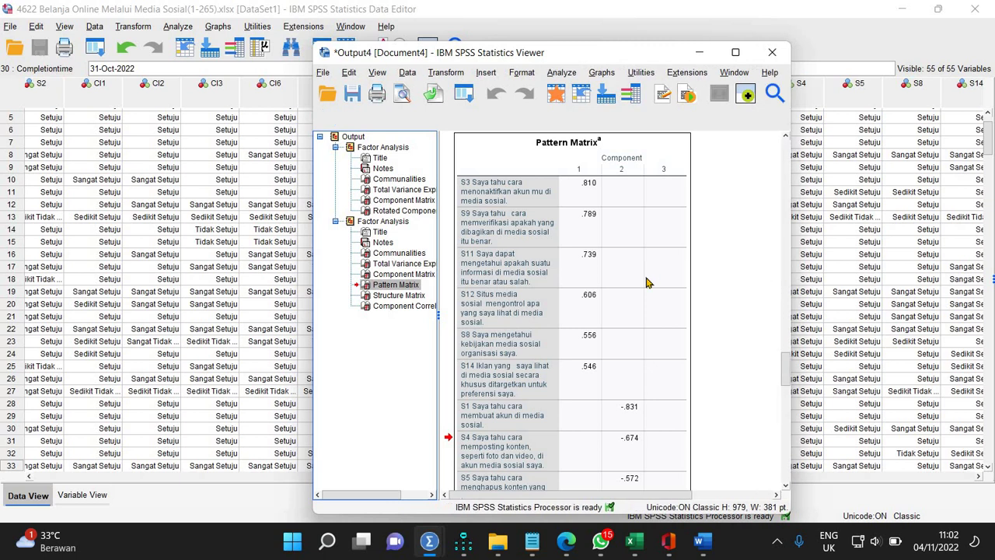
scroll(649, 291, "down", 5)
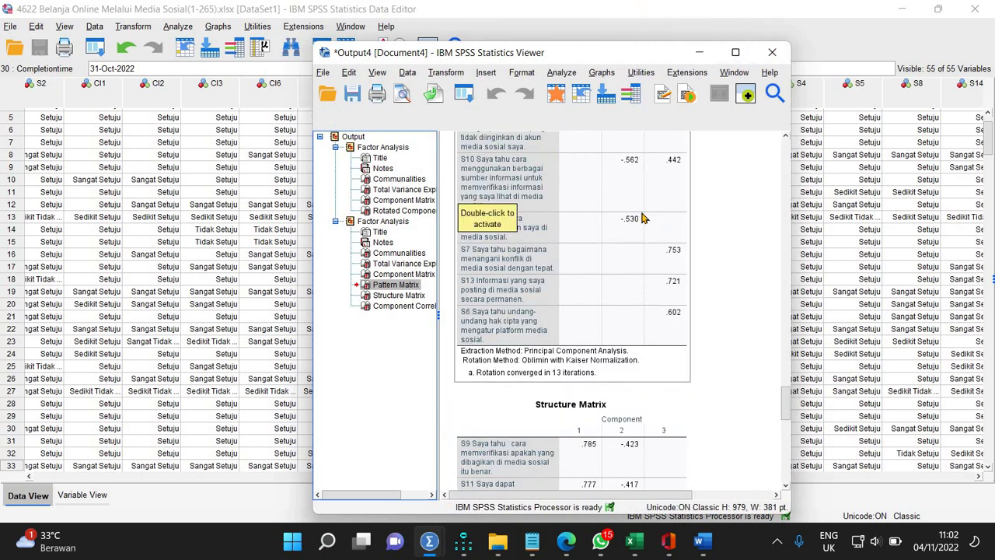
scroll(735, 338, "up", 5)
scroll(785, 367, "down", 5)
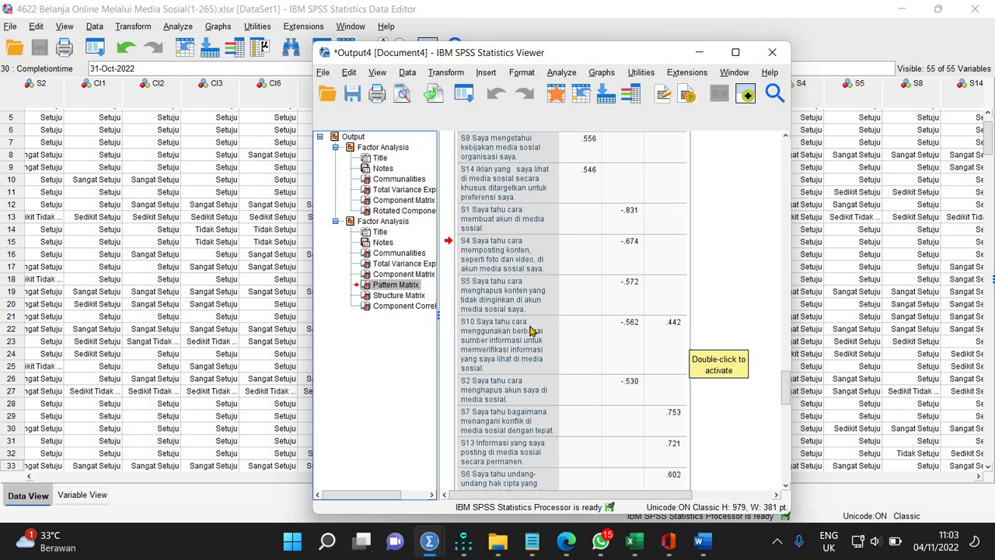
Reopen the Factor Analysis setup, remove S10 from the analysis variables and rerun the analysis.
left_click(561, 72)
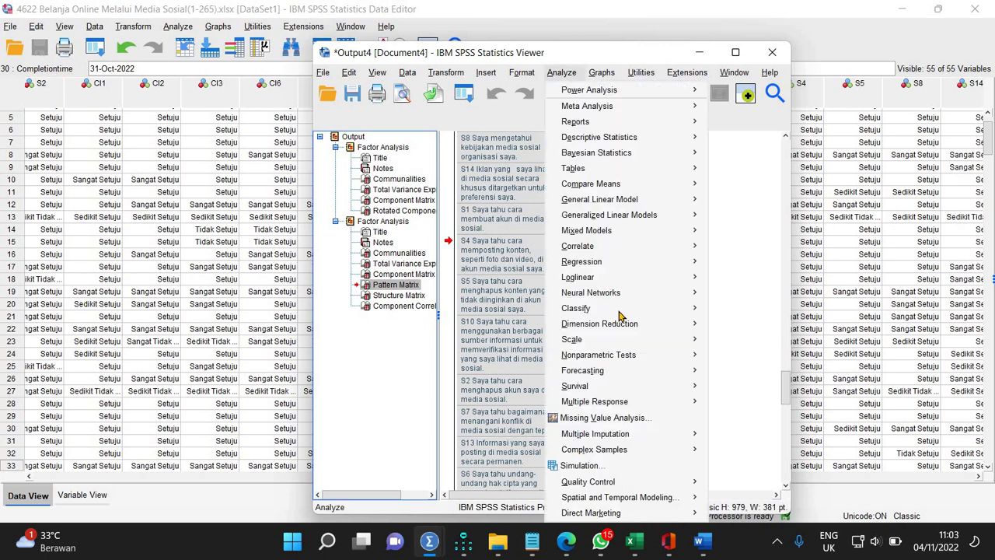
mouse_move(669, 322)
left_click(735, 326)
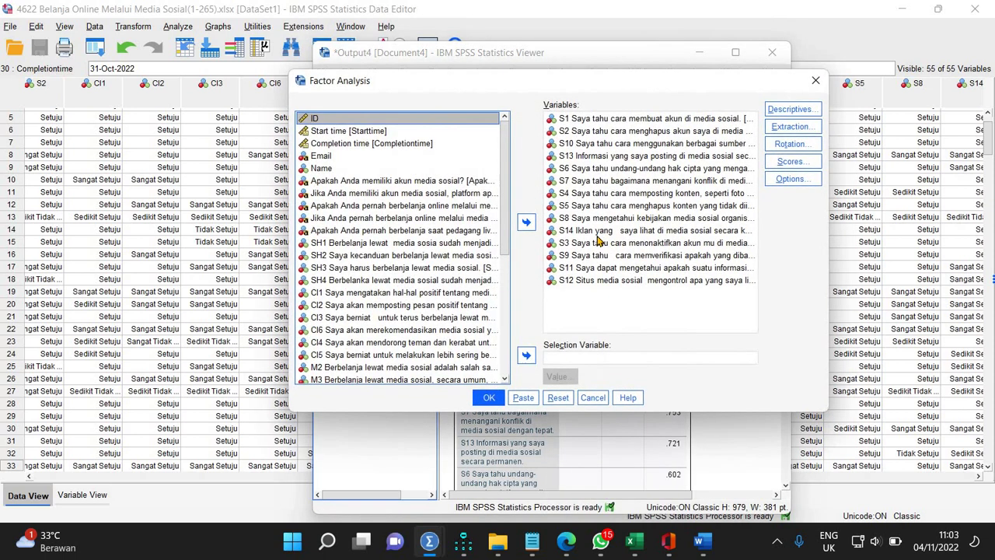
left_click(581, 144)
left_click(526, 223)
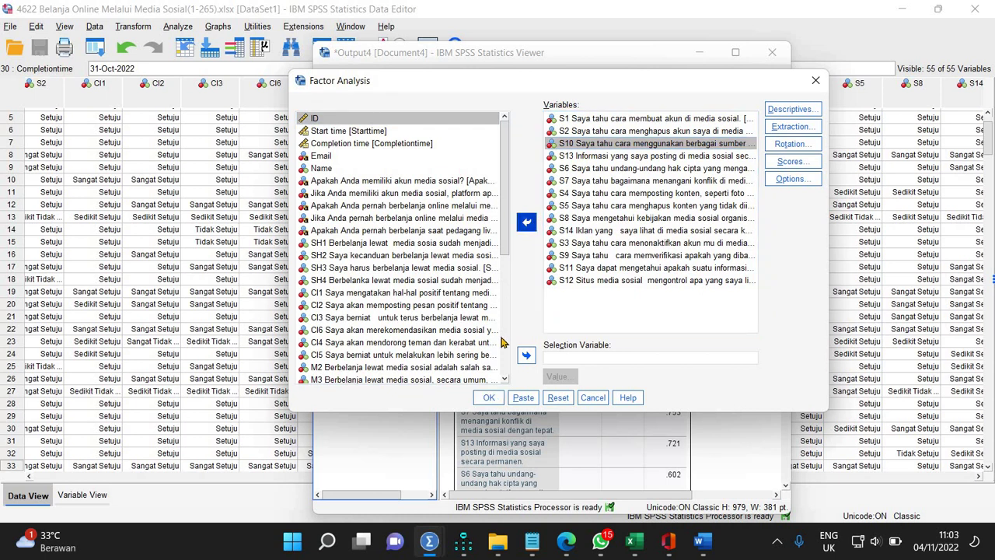
left_click(488, 397)
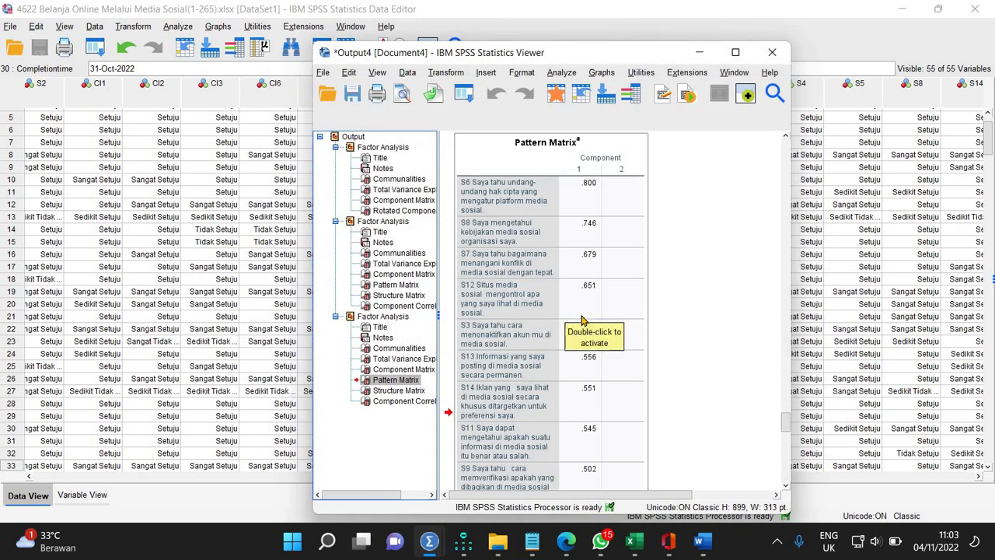
Review the Pattern Matrix of the latest run, copy it and paste it below the SH table in the Word document.
scroll(565, 315, "down", 10)
left_click_drag(783, 441, 785, 433)
left_click(526, 243)
scroll(526, 244, "up", 1)
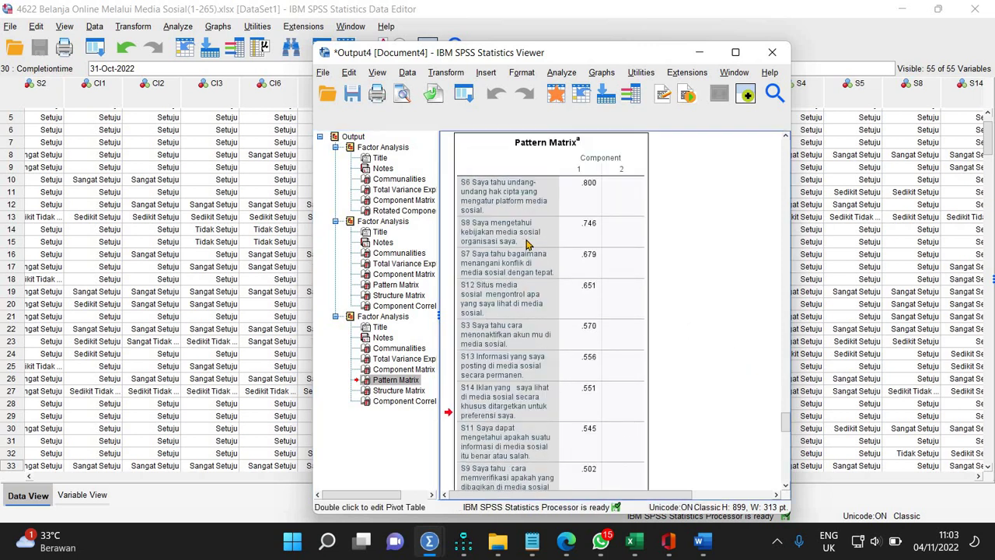
right_click(525, 243)
left_click(741, 232)
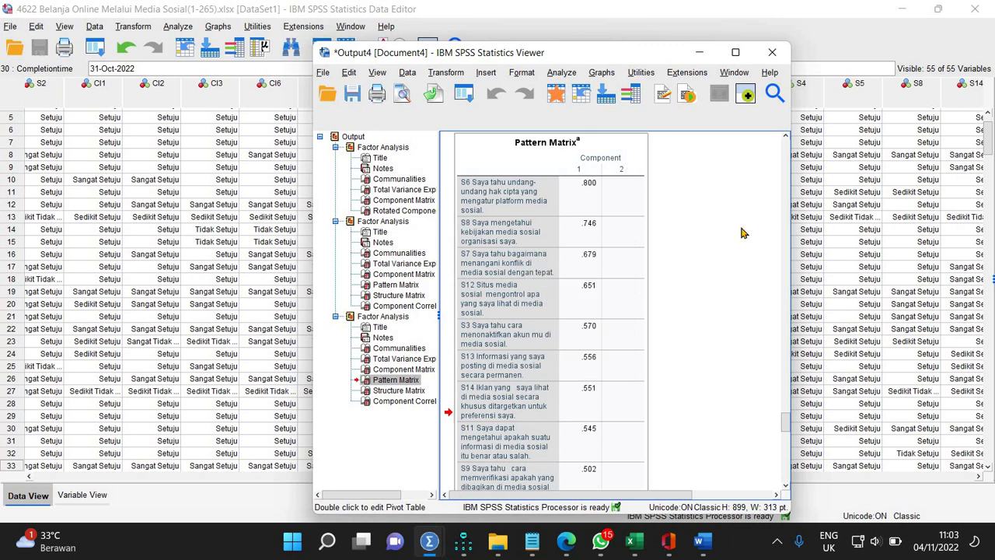
left_click(702, 540)
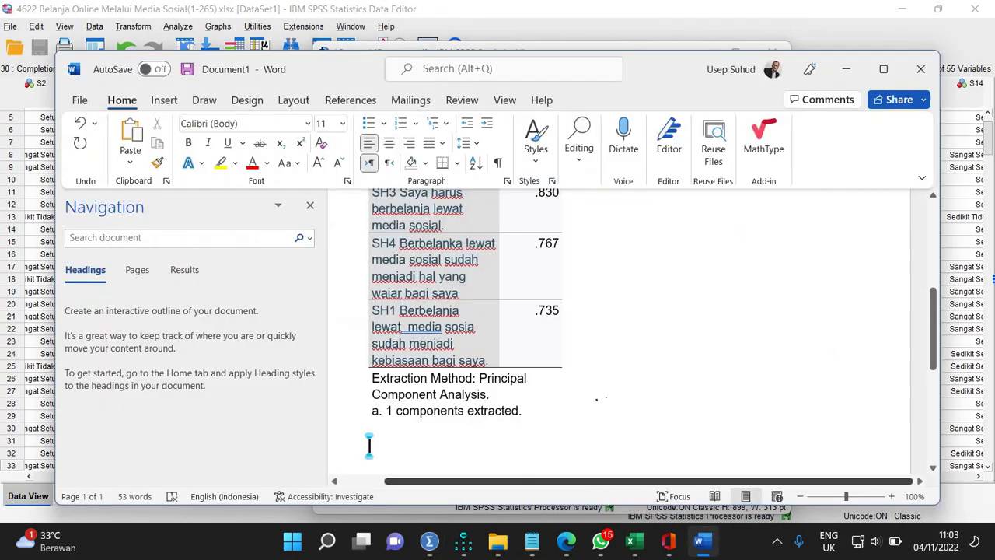
key("ctrl+v")
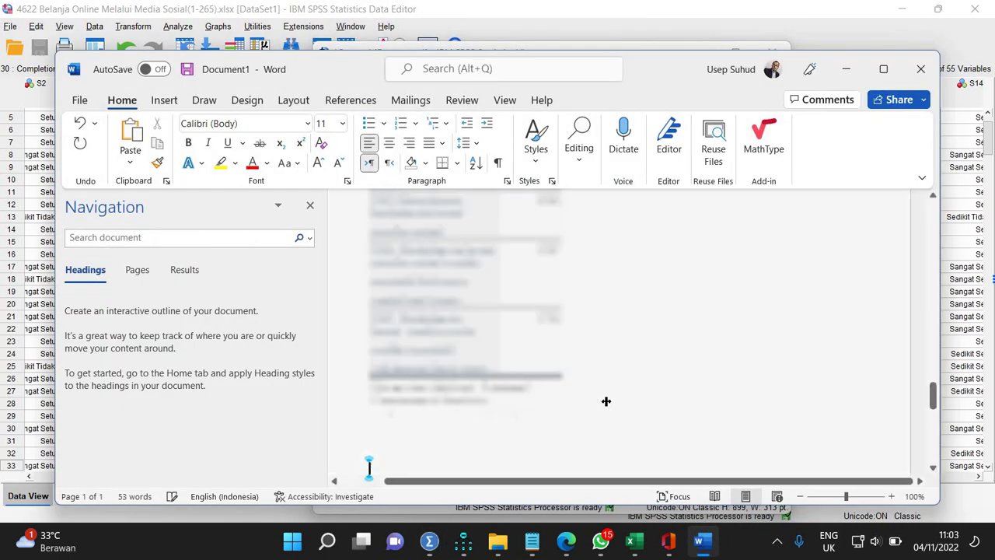
Insert an empty row above the S1 item in the pasted Pattern Matrix table.
scroll(854, 358, "up", 5)
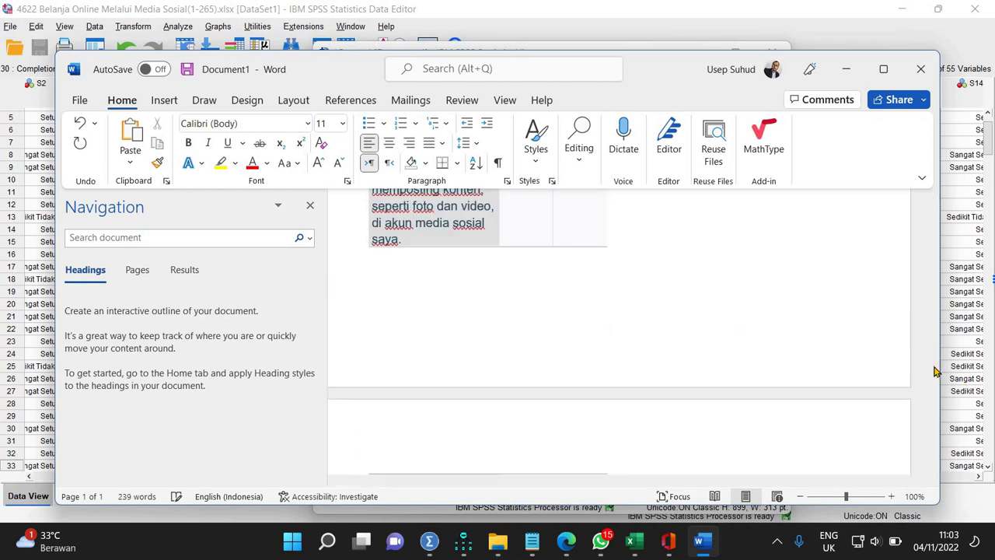
left_click_drag(932, 365, 934, 328)
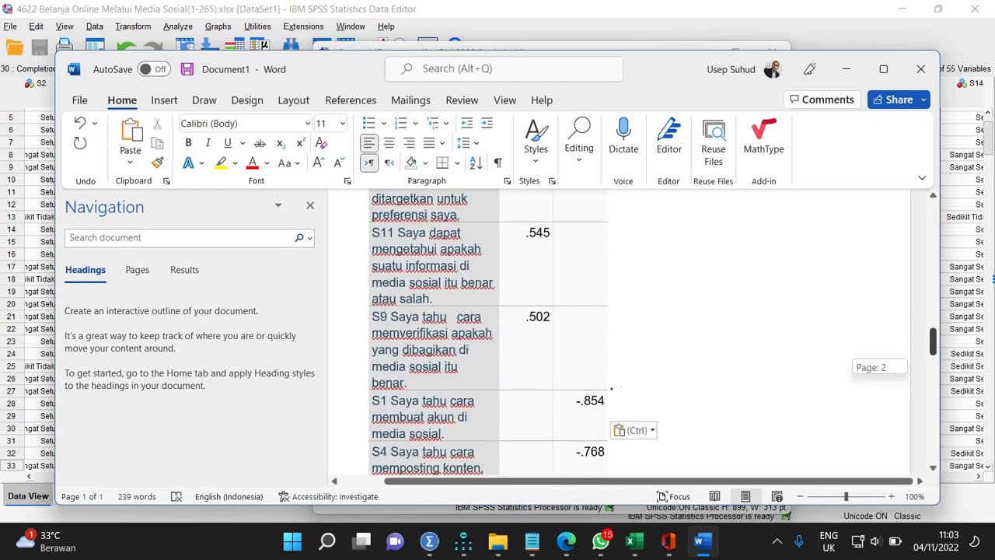
left_click(544, 401)
right_click(548, 395)
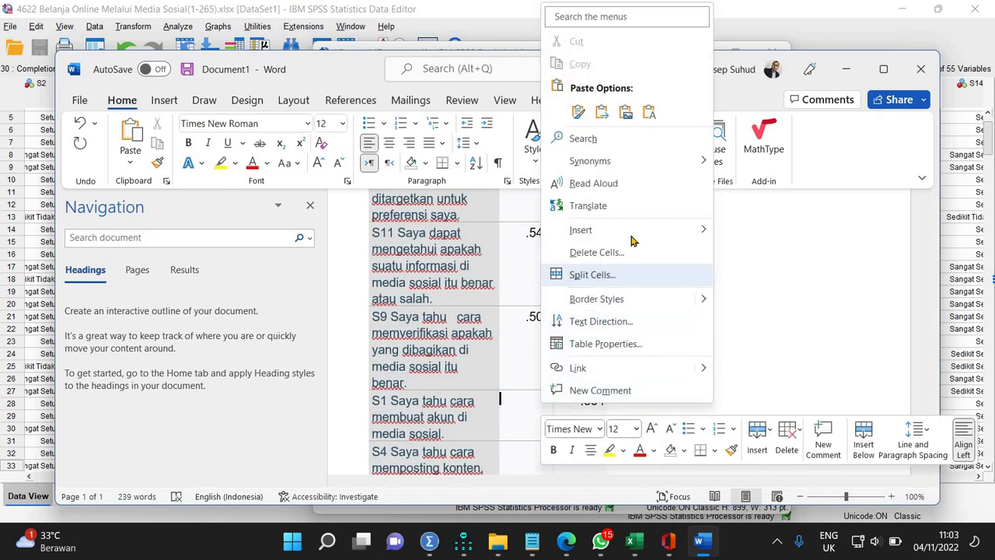
mouse_move(722, 233)
left_click(757, 277)
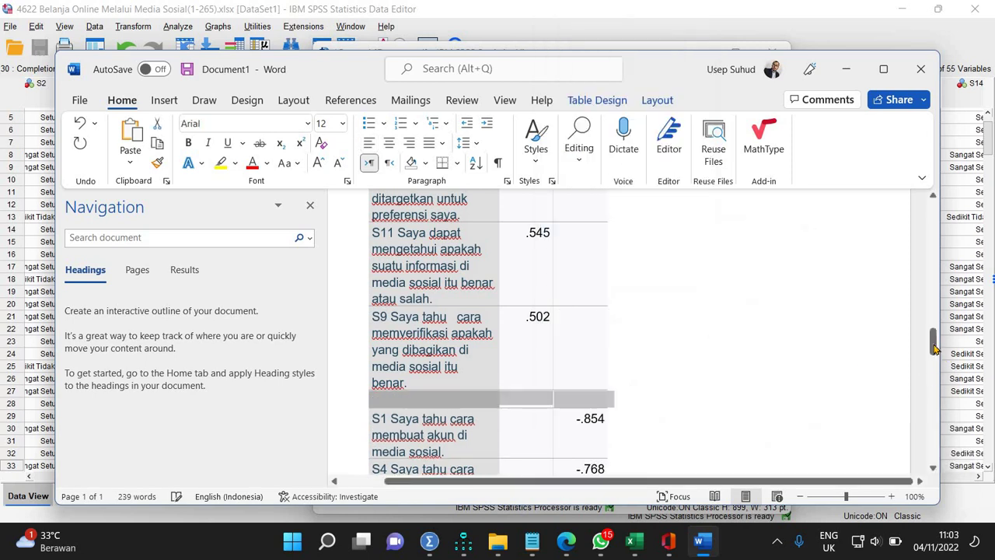
Move the loadings of S1, S4, S5 and S2 from the component 2 column into the component 1 column.
left_click_drag(935, 357, 935, 374)
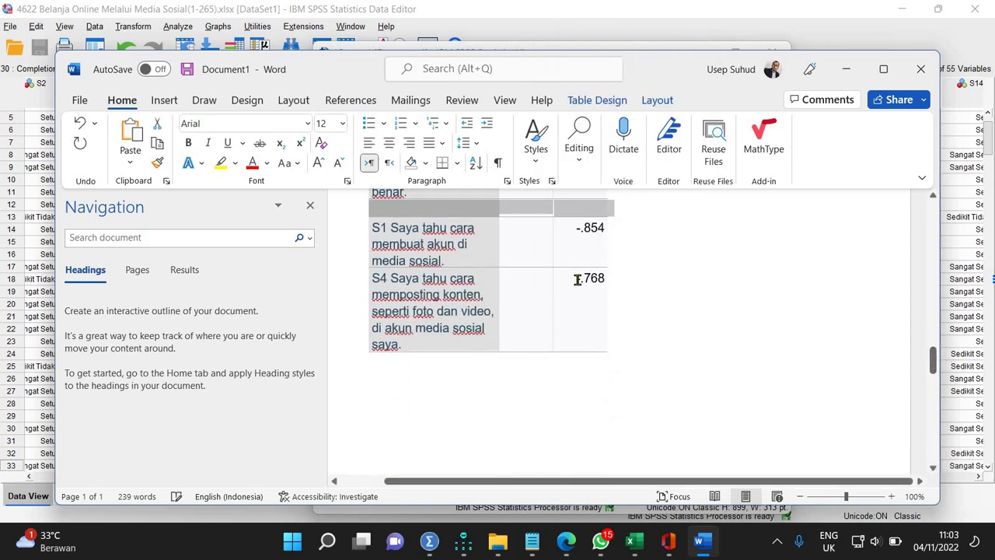
left_click_drag(578, 279, 499, 225)
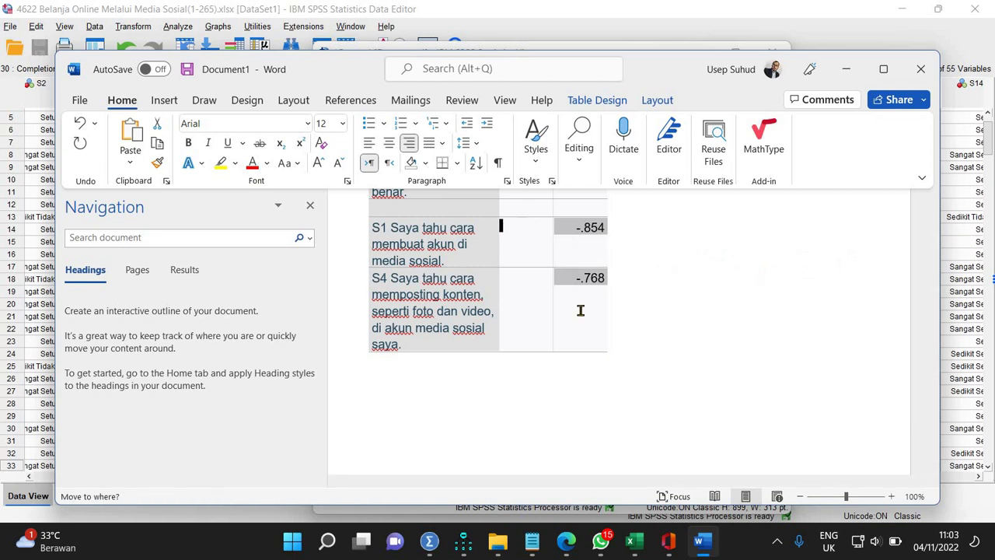
scroll(574, 306, "down", 4)
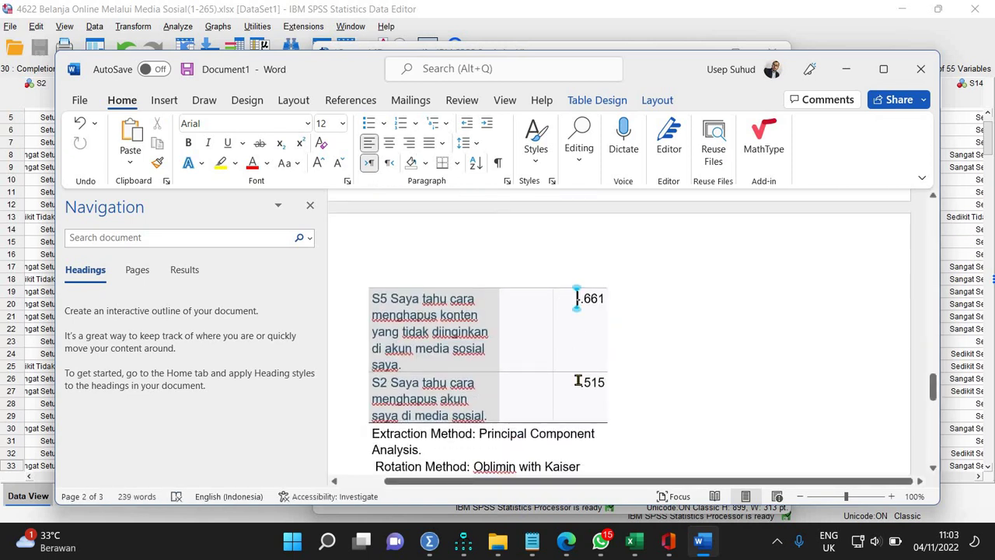
left_click_drag(577, 380, 504, 297)
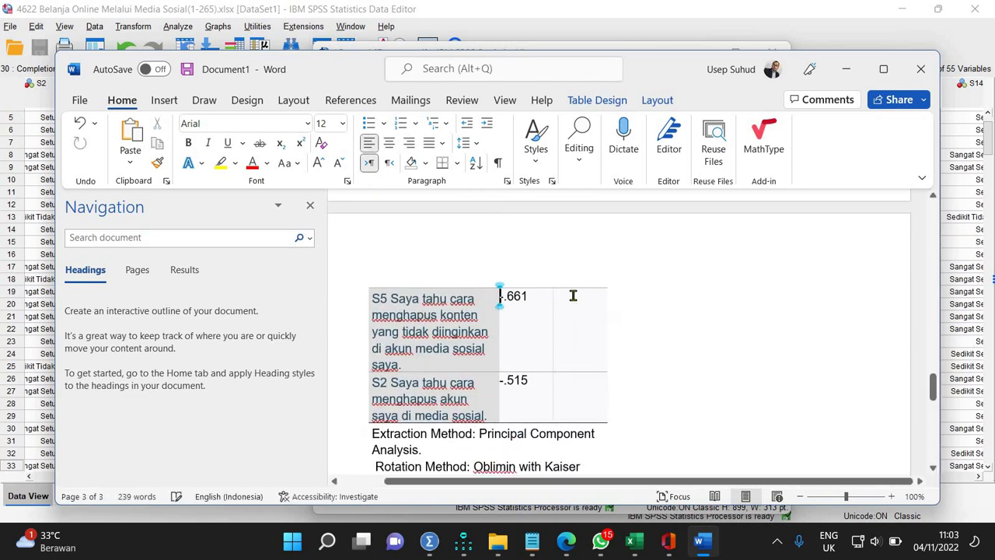
Check through the table, then select the whole Pattern Matrix table and apply all borders to it.
scroll(572, 295, "up", 10)
scroll(573, 296, "down", 10)
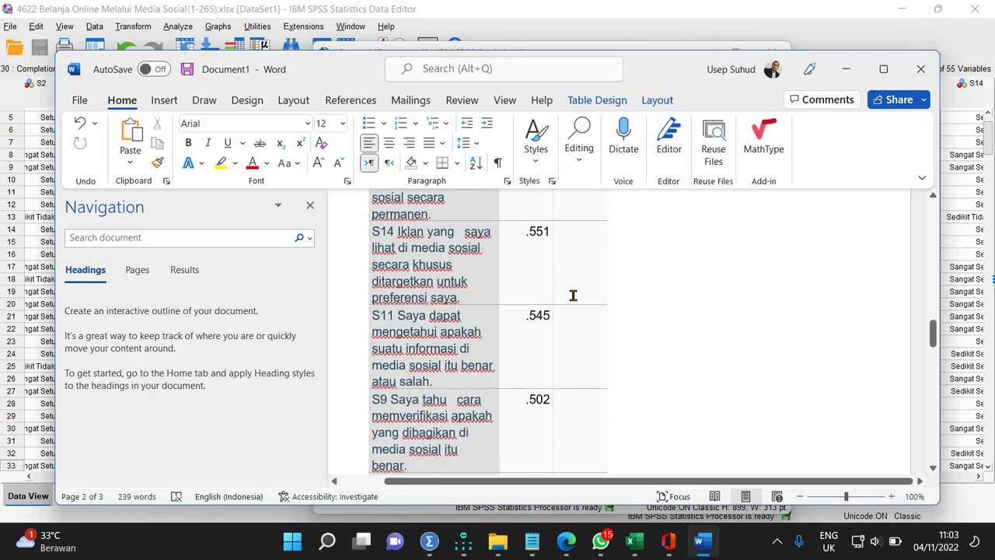
scroll(563, 292, "down", 5)
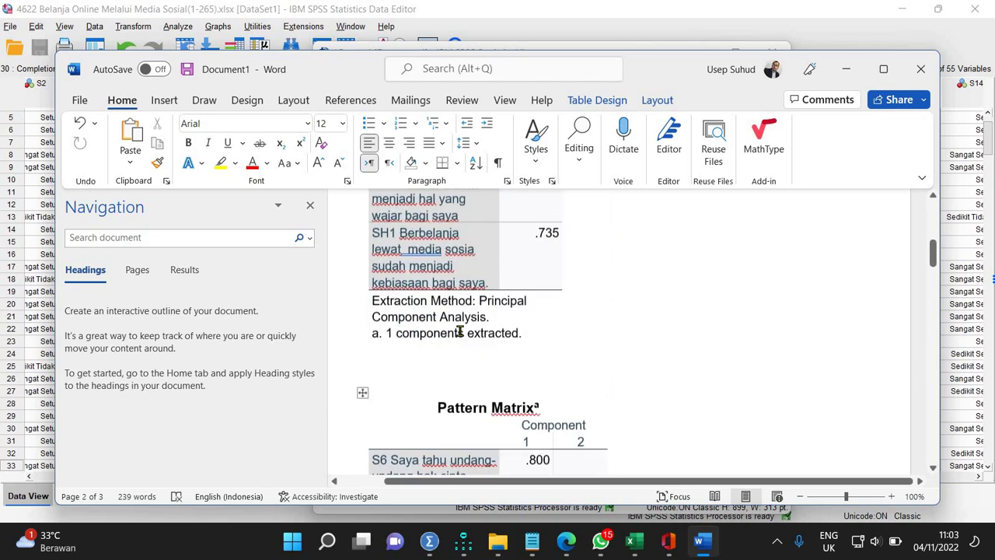
left_click(362, 378)
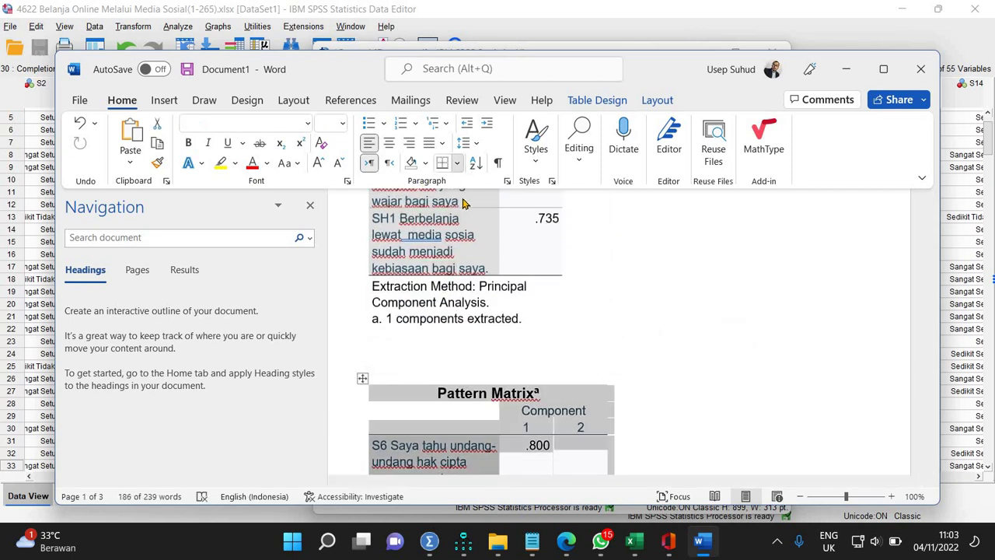
left_click(457, 162)
left_click(405, 353)
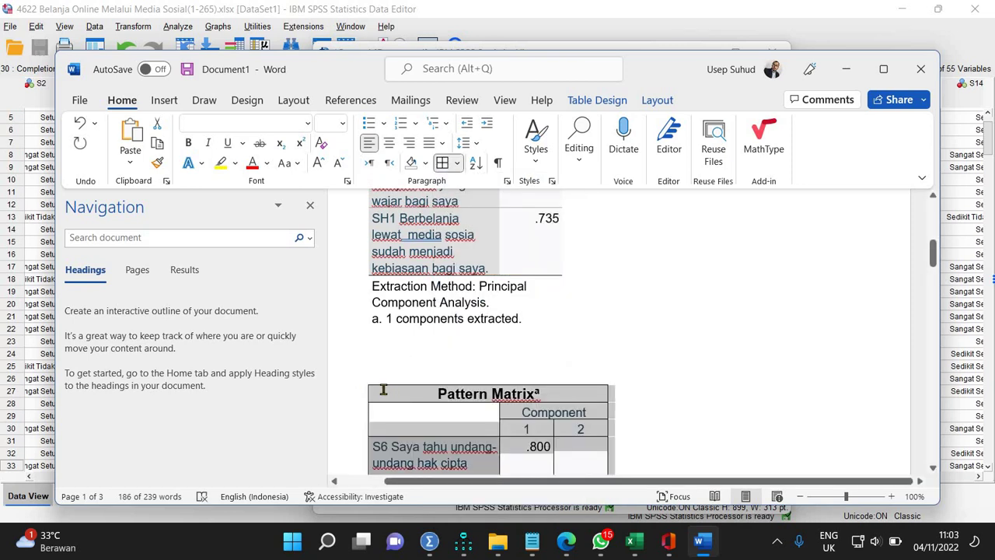
left_click(383, 390)
left_click_drag(526, 394, 397, 397)
left_click(396, 387)
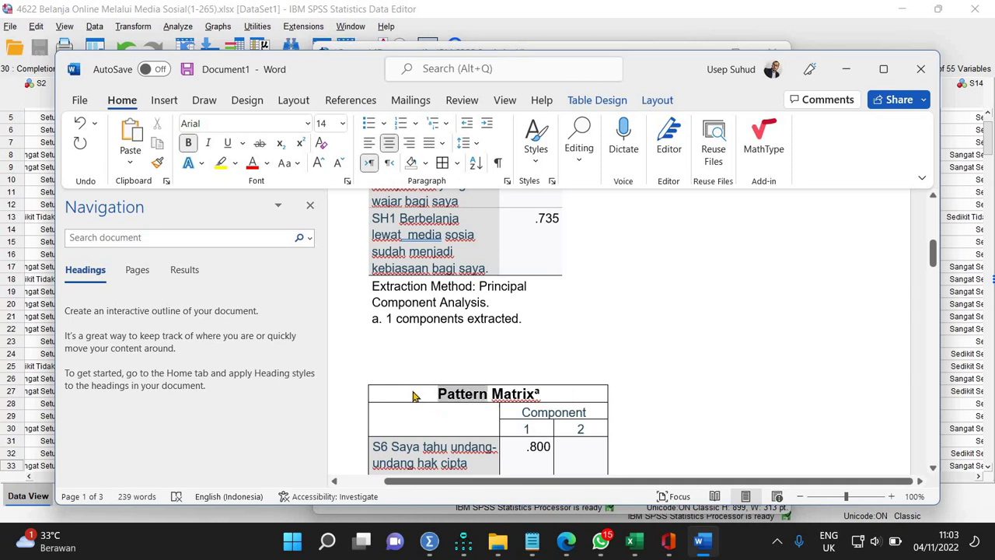
left_click(405, 384)
right_click(405, 385)
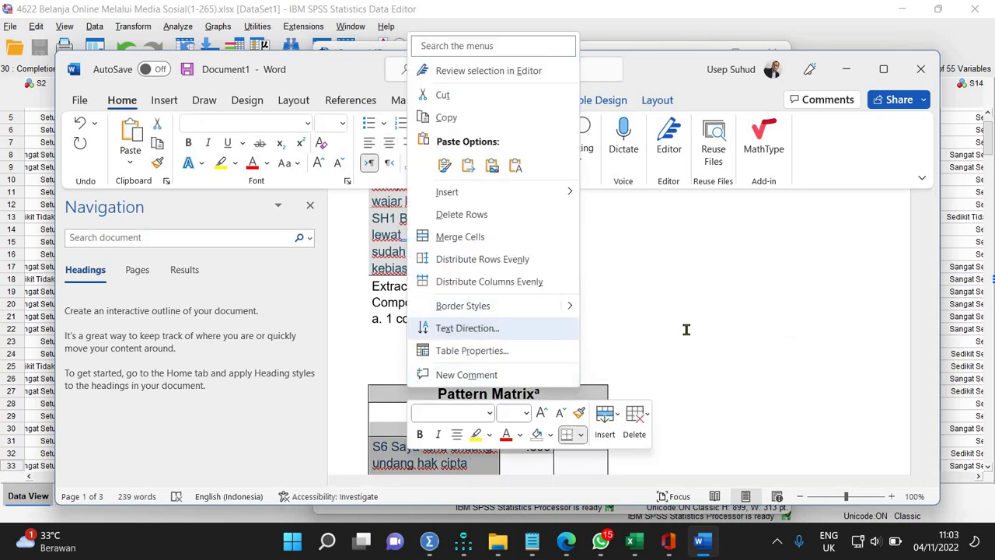
left_click(651, 339)
scroll(643, 339, "down", 15)
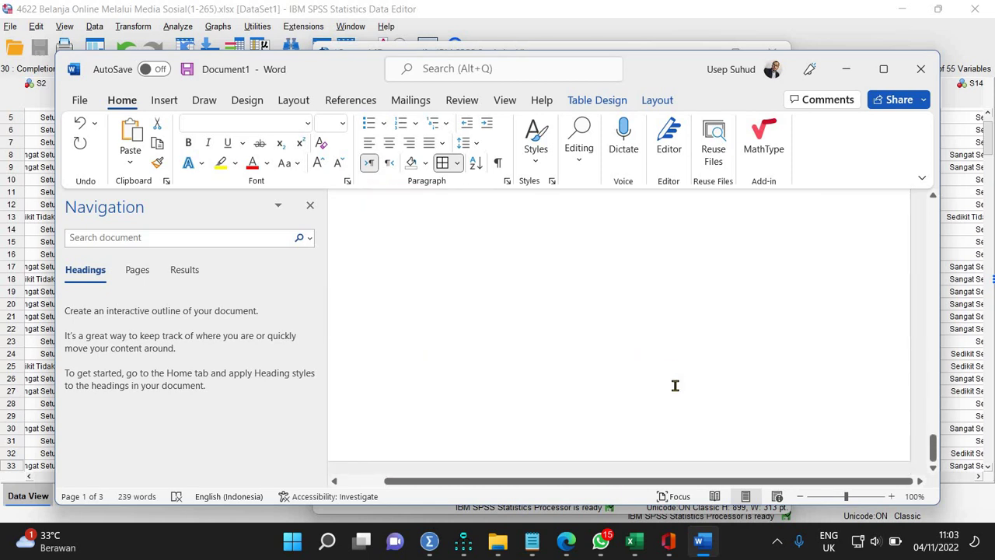
Switch to the SPSS data set, reopen the Factor Analysis setup and remove all S items from its variables.
left_click(429, 541)
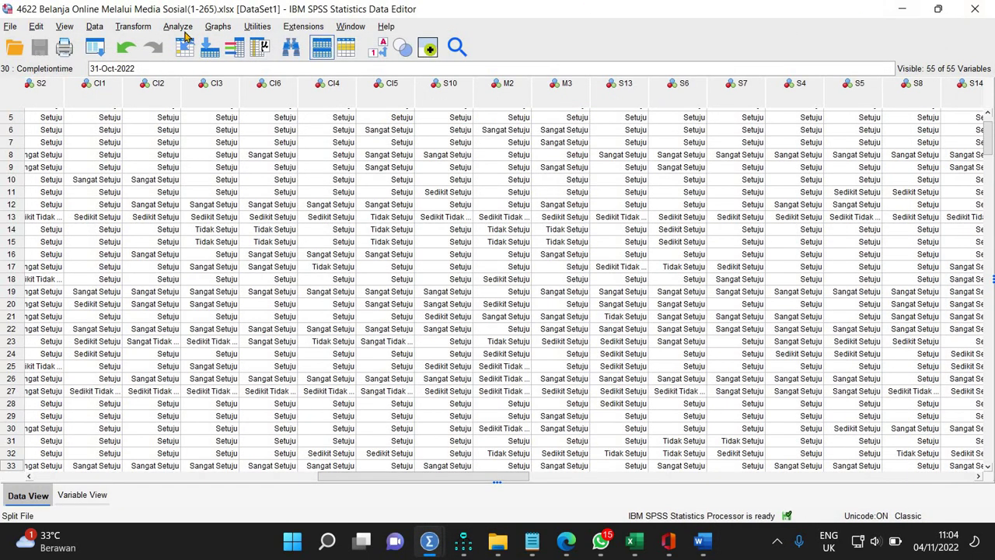
left_click(177, 25)
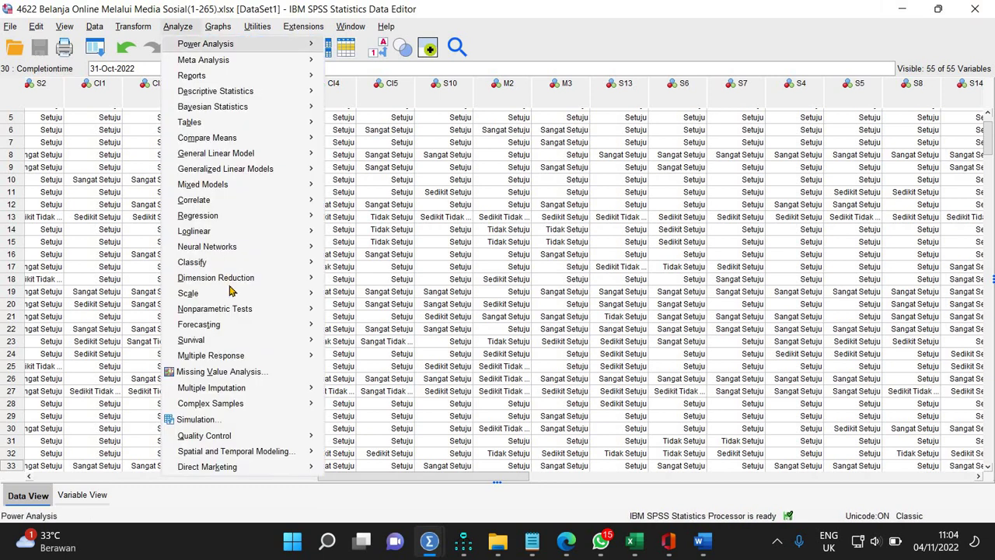
mouse_move(249, 277)
left_click(354, 279)
key("ctrl+a")
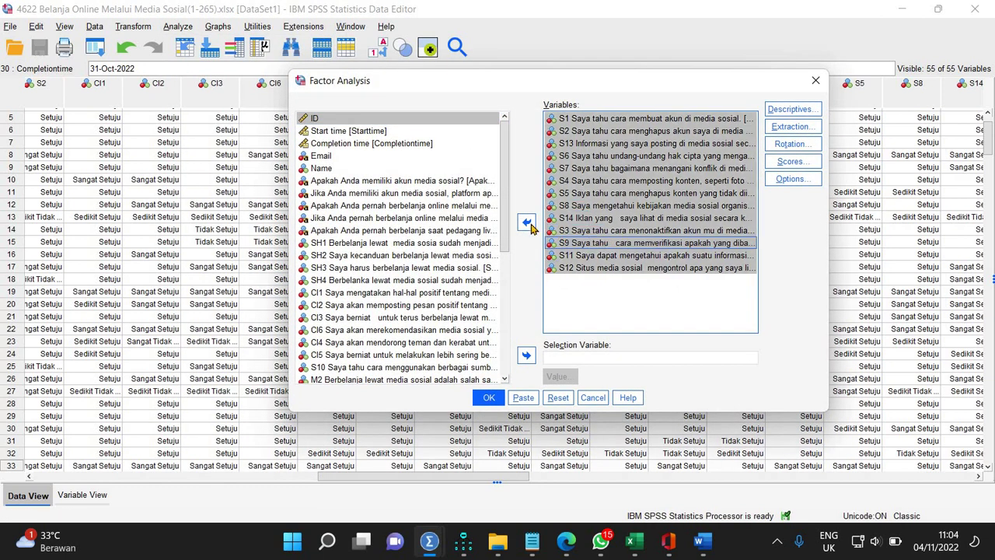
left_click(526, 222)
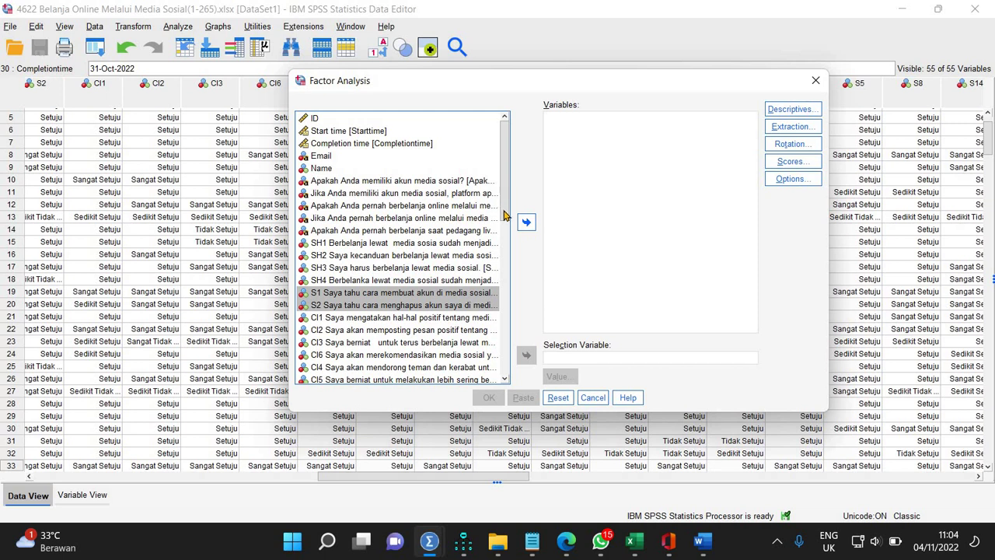
Add items CI1 through CI6 to the analysis variables and run the factor analysis.
scroll(350, 226, "down", 3)
left_click(349, 223)
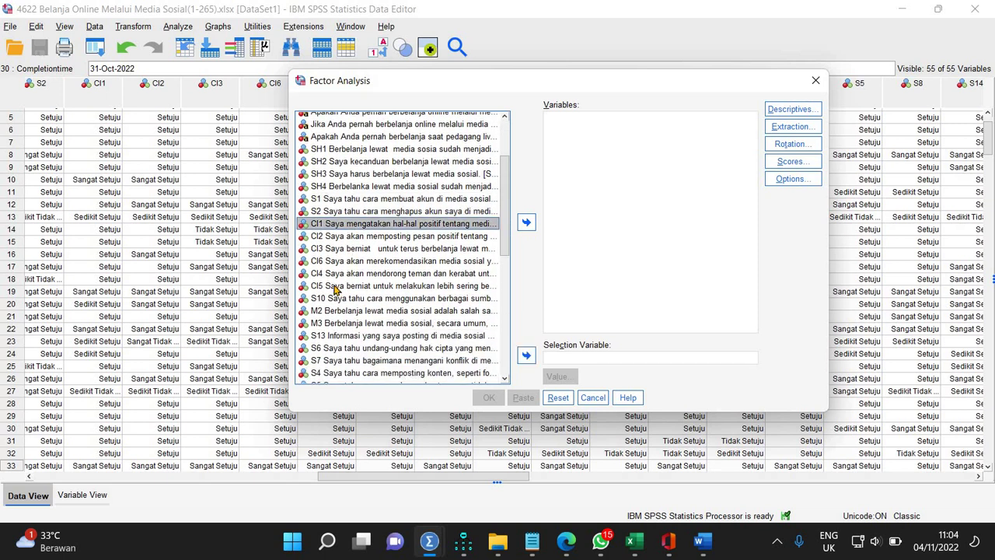
left_click(335, 285, "shift")
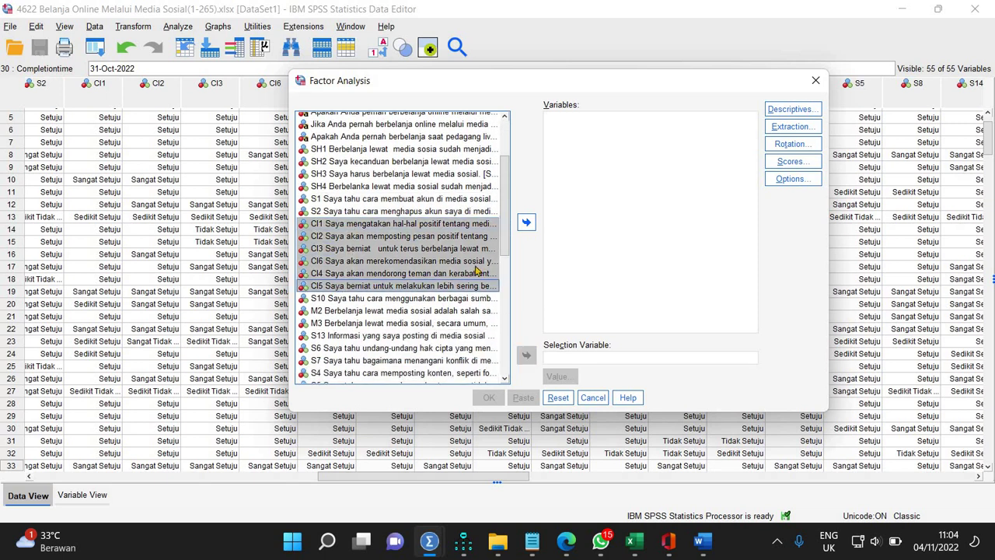
left_click(527, 223)
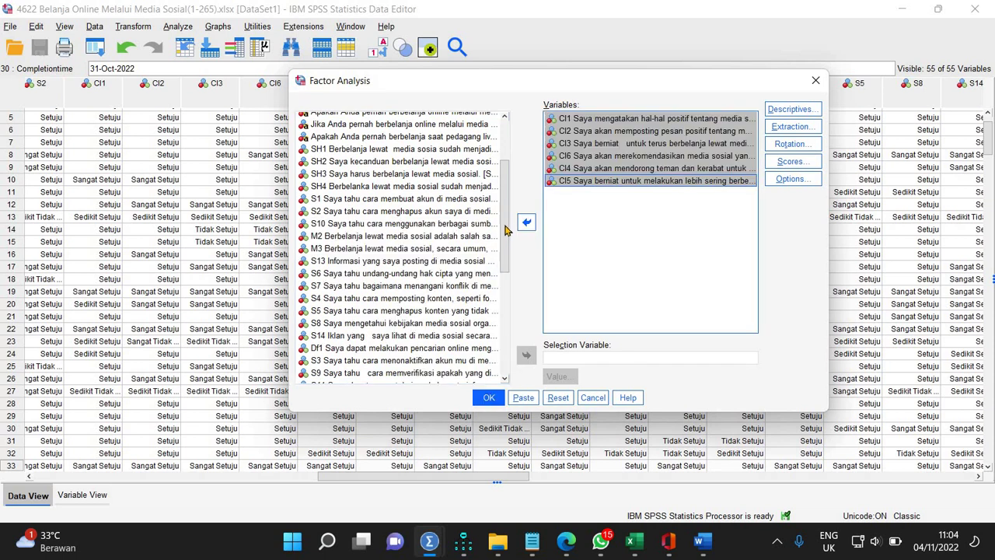
left_click_drag(504, 230, 503, 308)
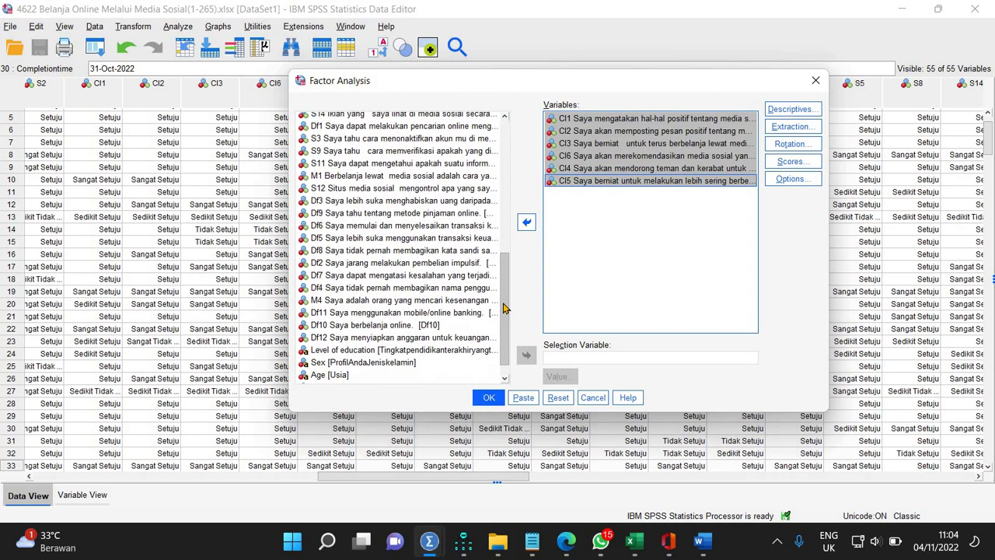
left_click_drag(504, 266, 505, 213)
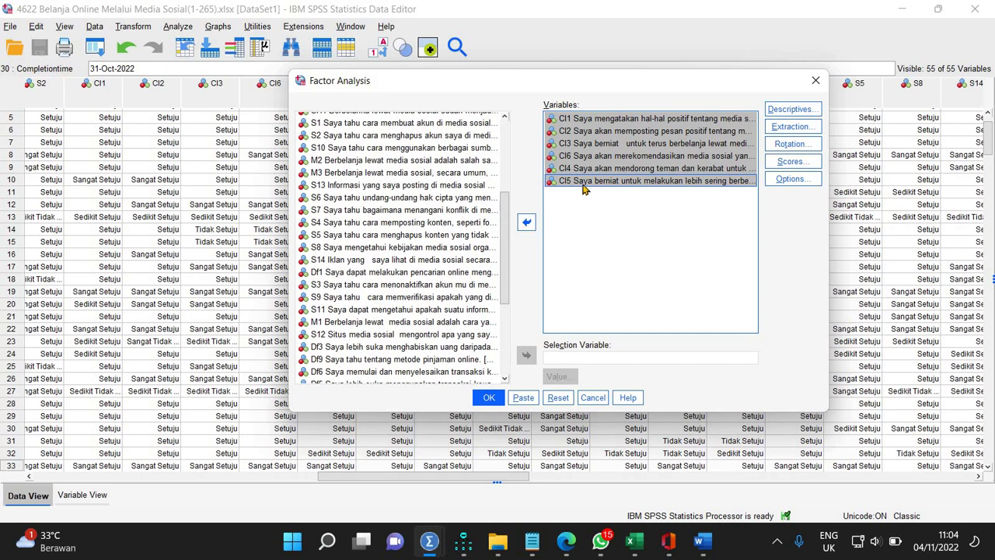
left_click(583, 183)
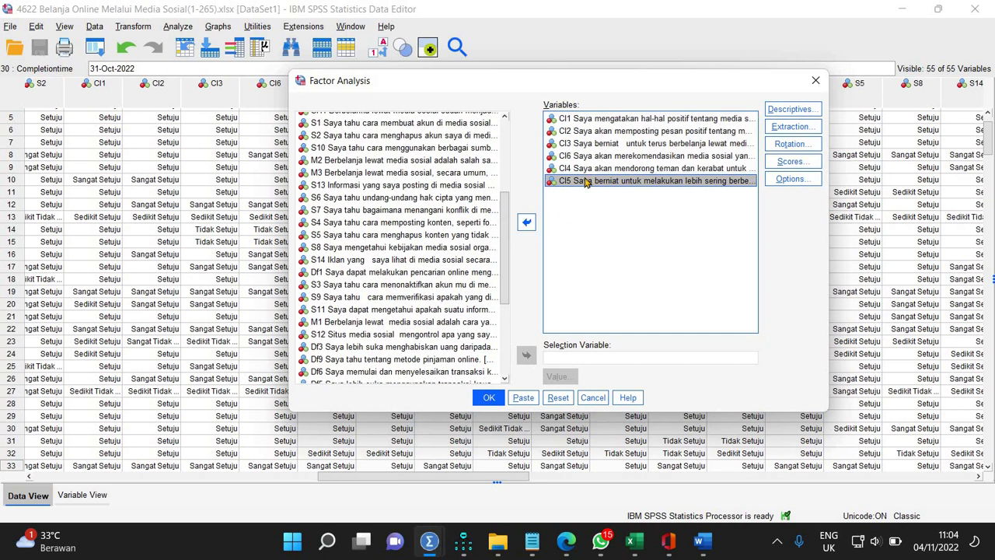
left_click(488, 398)
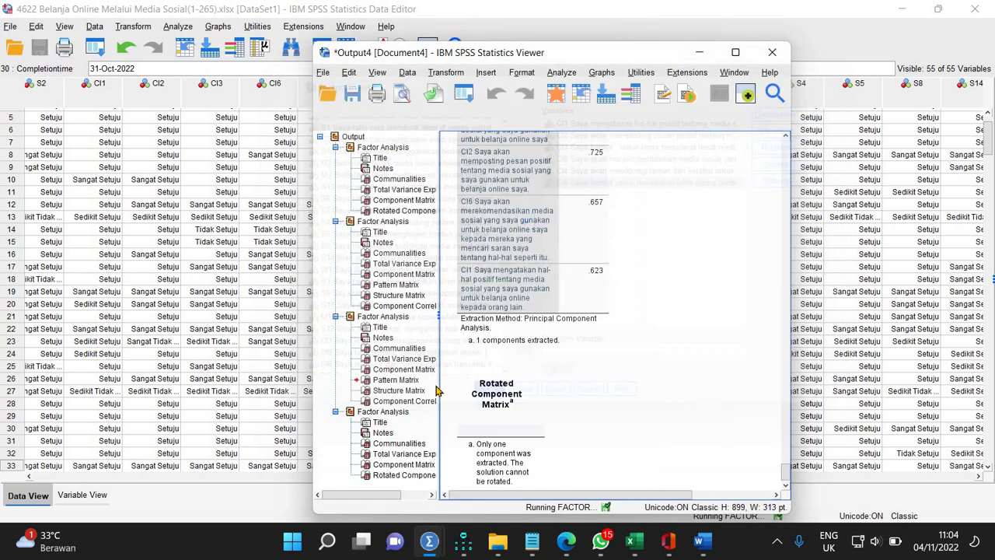
Copy the Component Matrix of the CI items and paste it below the S items' table in the Word document.
left_click(389, 464)
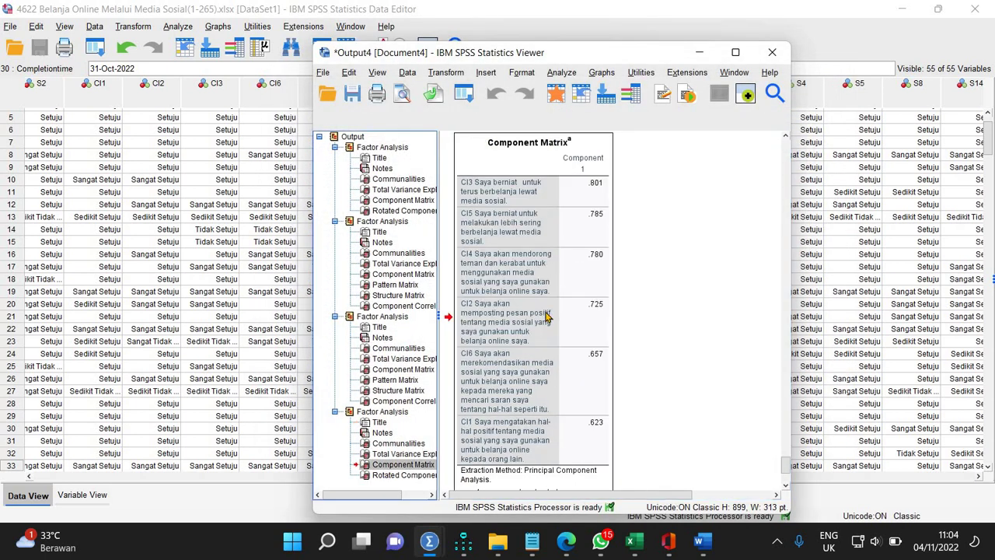
right_click(518, 286)
left_click(530, 321)
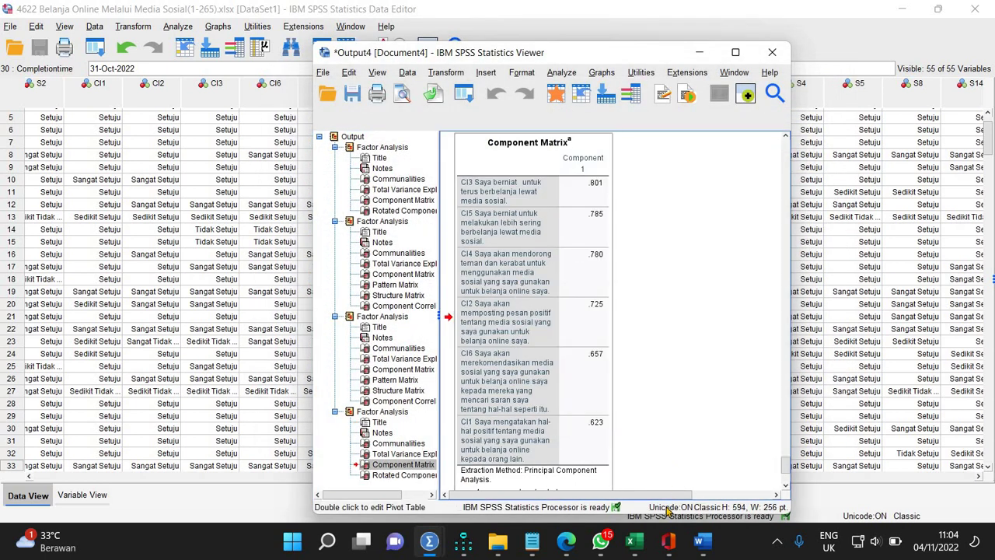
key("alt+Tab")
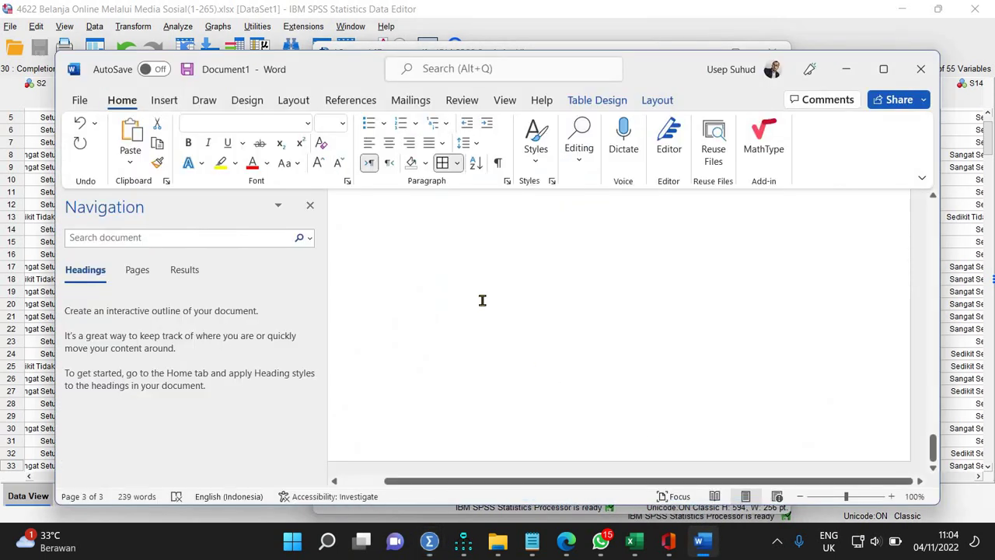
scroll(482, 302, "up", 5)
scroll(482, 302, "down", 5)
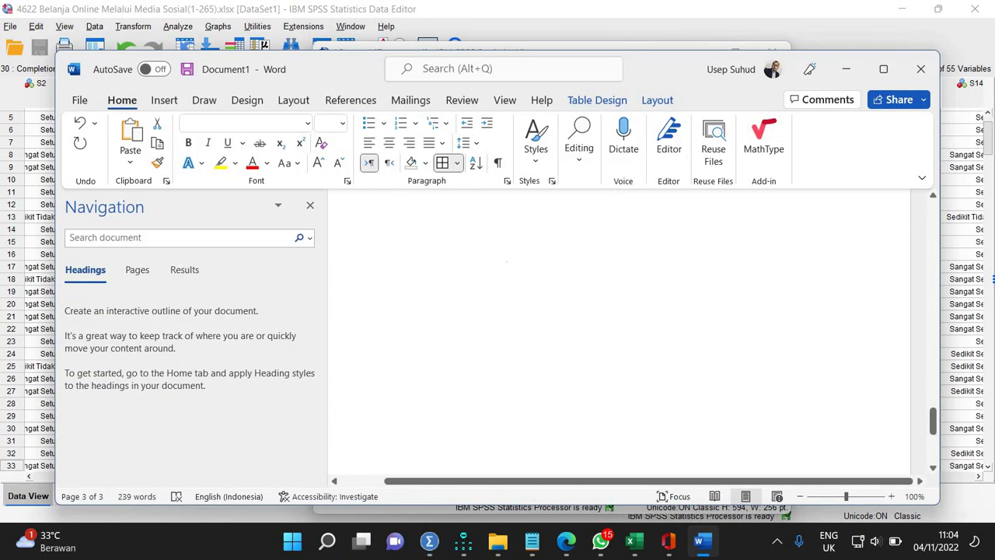
left_click(369, 225)
key("ctrl+v")
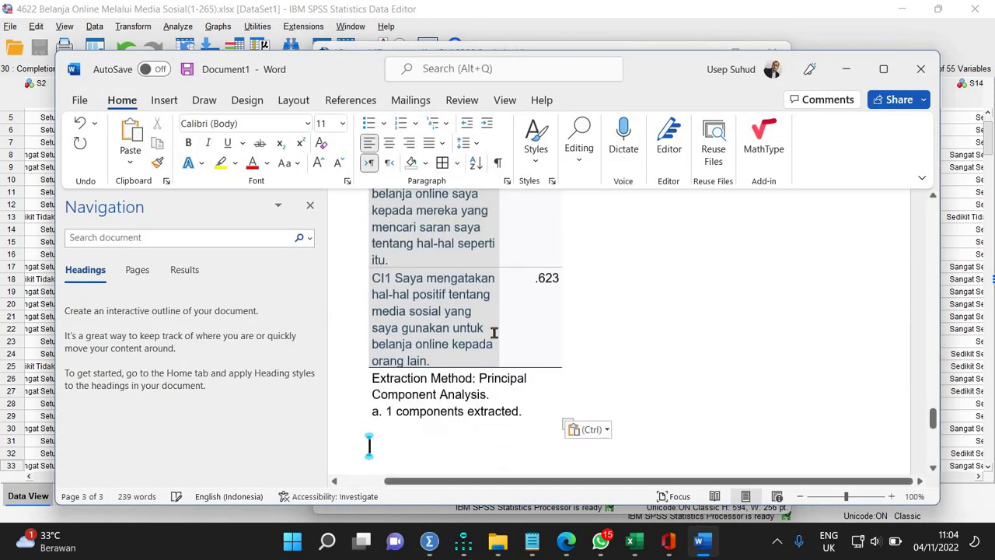
Return to the SPSS data set, reopen the Factor Analysis setup and remove all CI items from its variables.
mouse_move(464, 538)
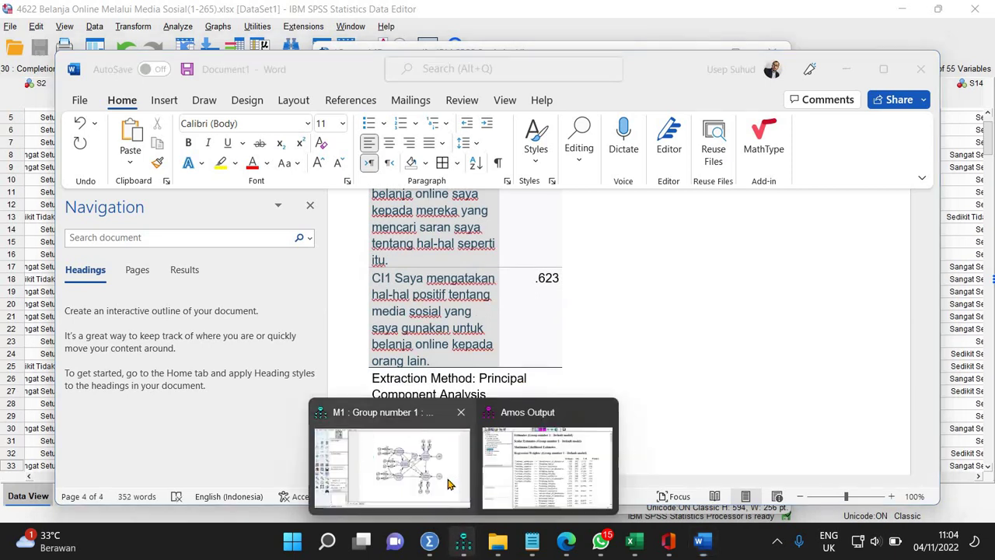
left_click(427, 519)
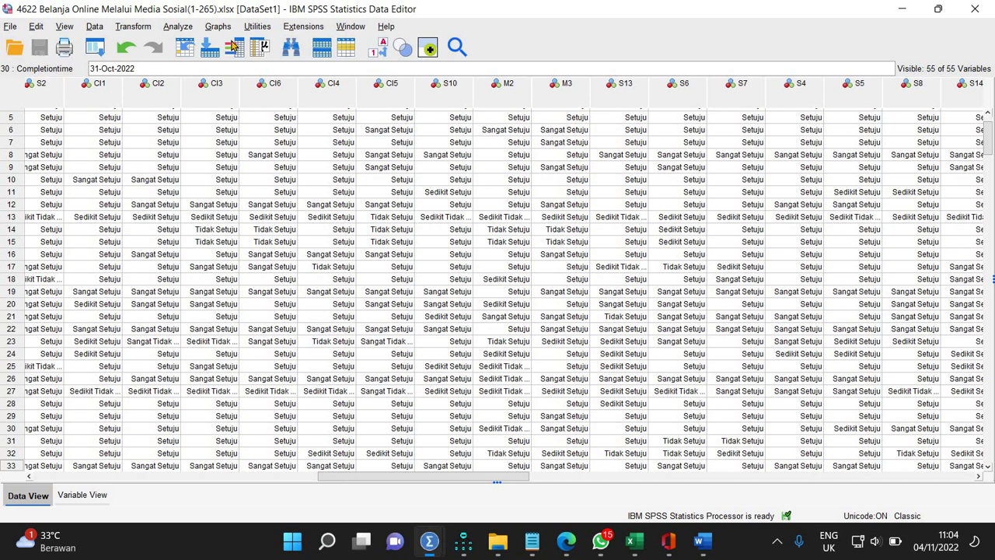
left_click(177, 26)
mouse_move(265, 278)
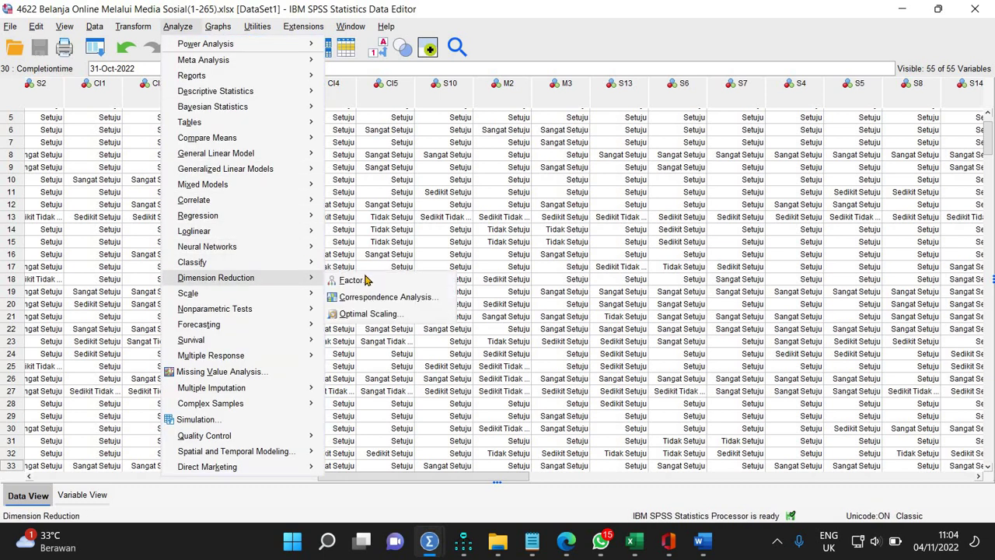
left_click(370, 281)
left_click(644, 169)
key("ctrl+a")
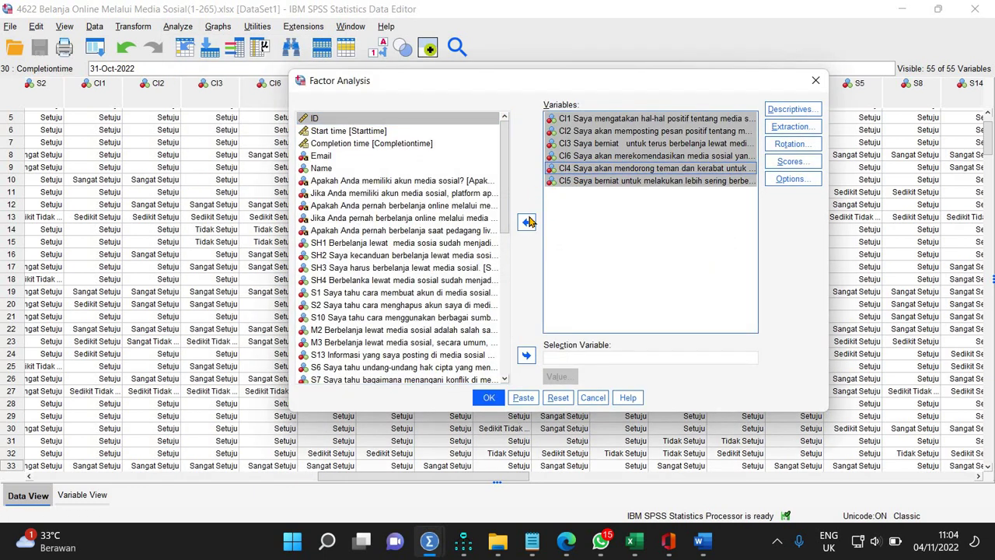
left_click(528, 219)
Add items M2, M3, M1 and M4 to the analysis variables and run the factor analysis.
left_click_drag(614, 112, 505, 266)
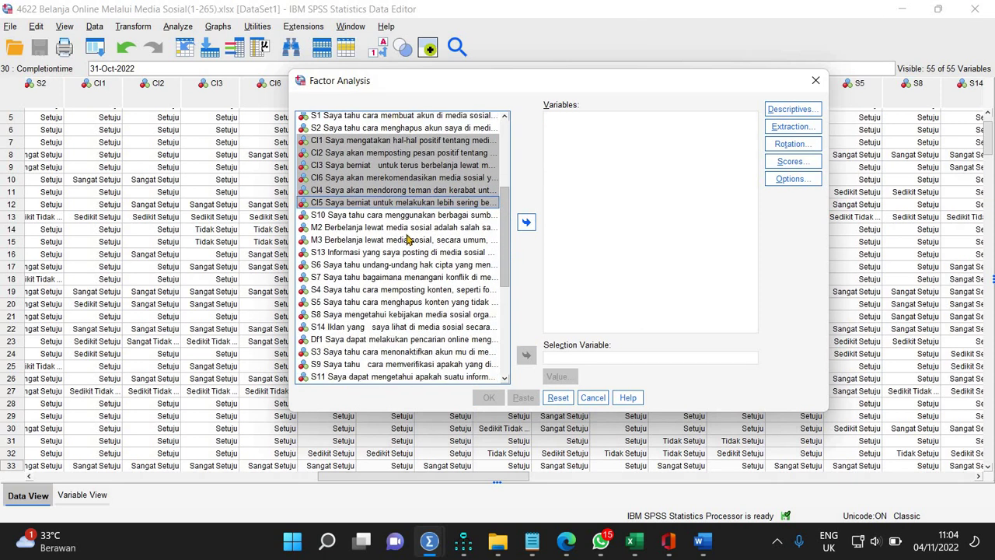
left_click(388, 230)
left_click(467, 240, "shift")
left_click(527, 222)
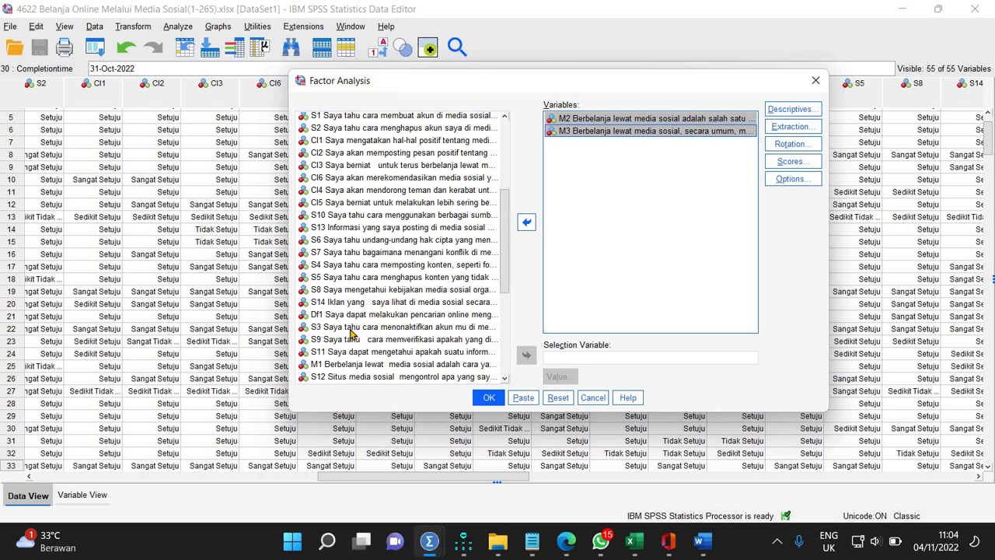
left_click(388, 363)
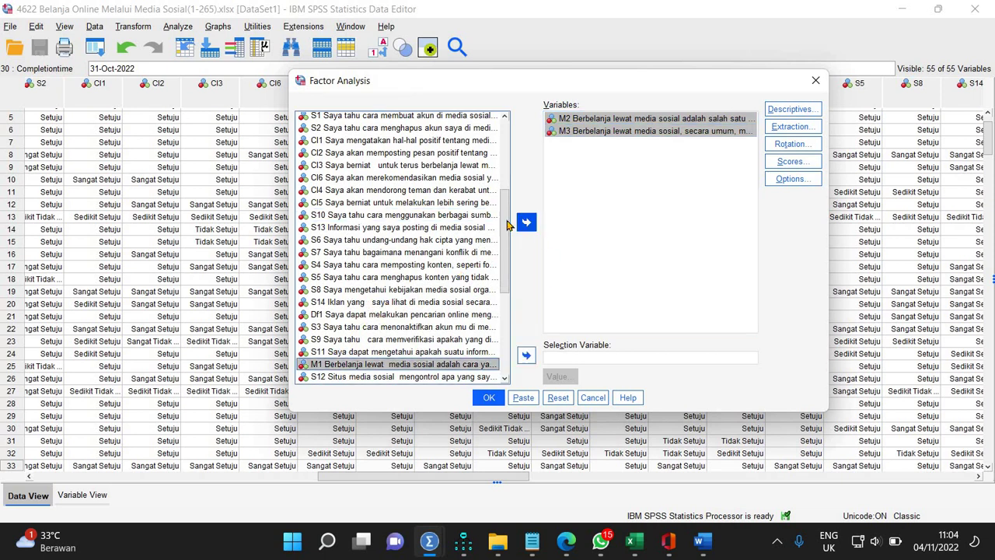
left_click(526, 222)
left_click_drag(504, 251, 503, 310)
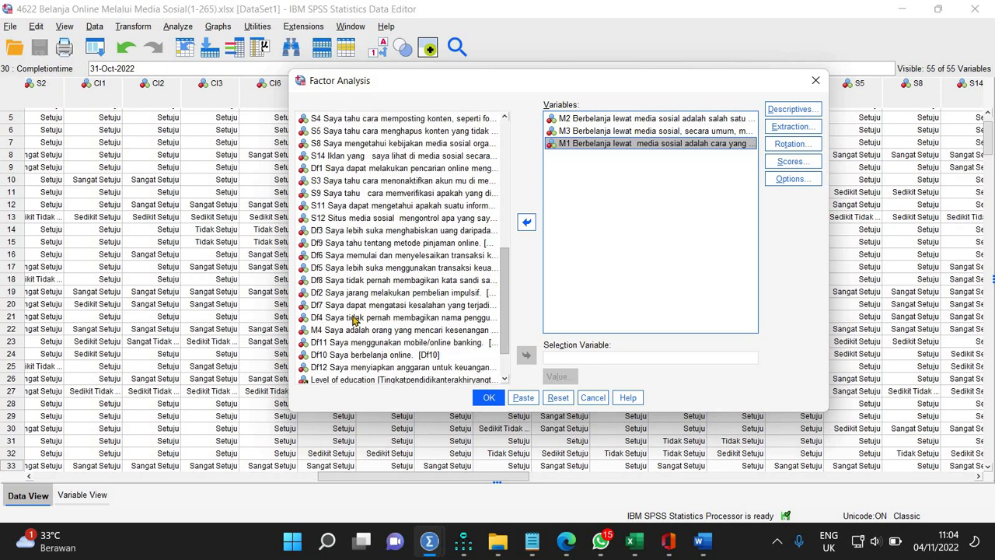
left_click(342, 329)
left_click(526, 222)
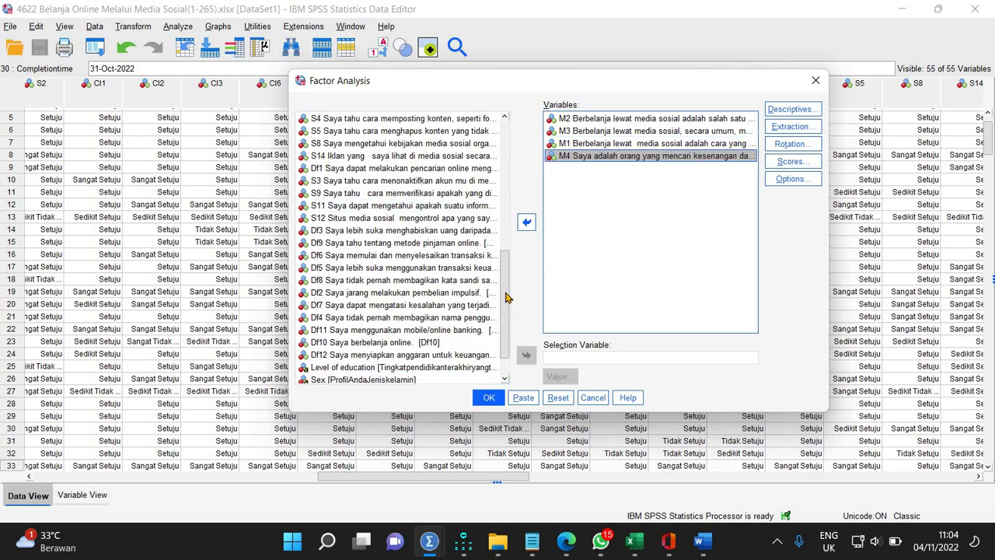
left_click_drag(506, 284, 506, 214)
scroll(505, 214, "up", 2)
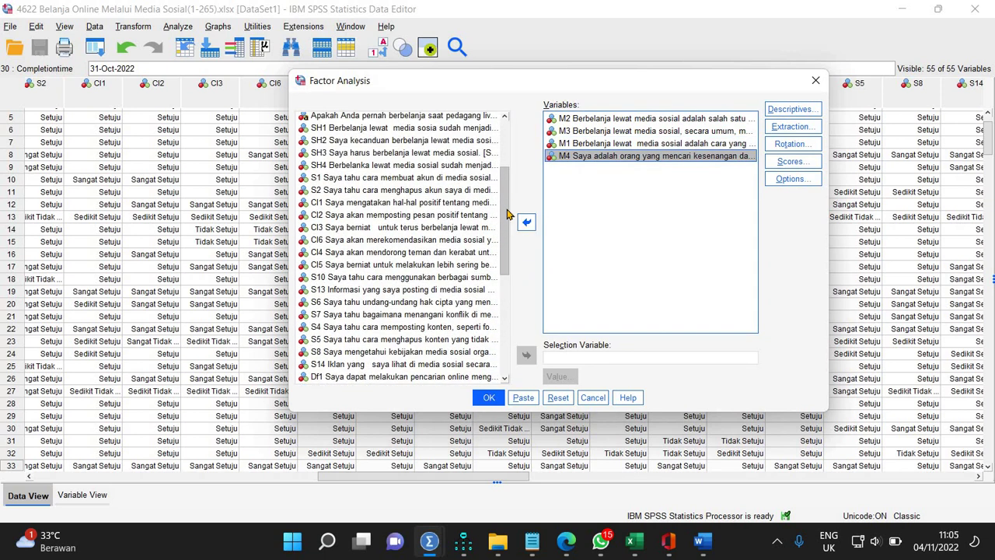
left_click(488, 397)
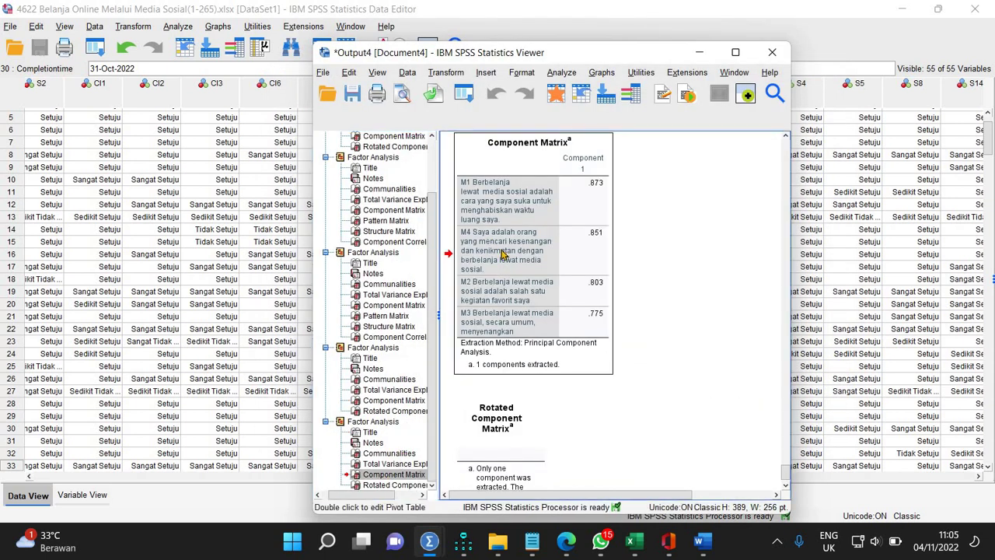
Copy the M items' Component Matrix, paste it below the CI table in Word and delete the extraction notes under it.
right_click(501, 250)
key("Return")
left_click(699, 542)
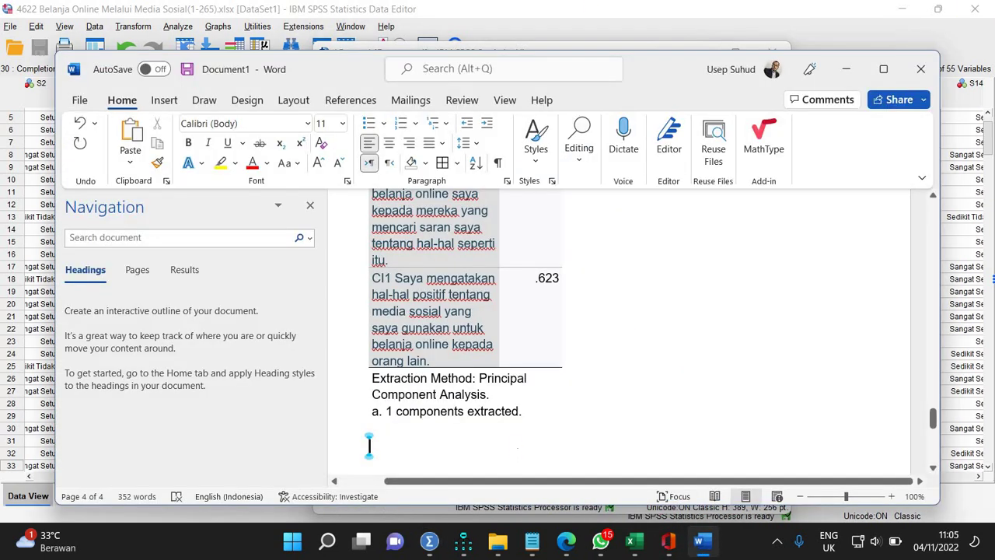
key("ctrl+v")
left_click_drag(377, 375, 383, 458)
key("Delete")
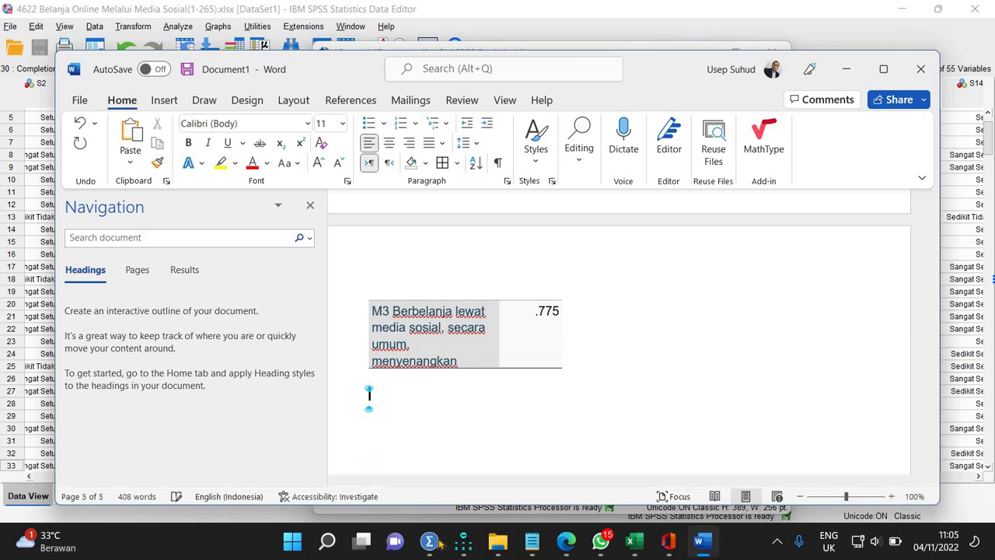
Return to the SPSS data set, reopen the Factor Analysis setup and remove all M items from its variables.
mouse_move(429, 542)
left_click(420, 473)
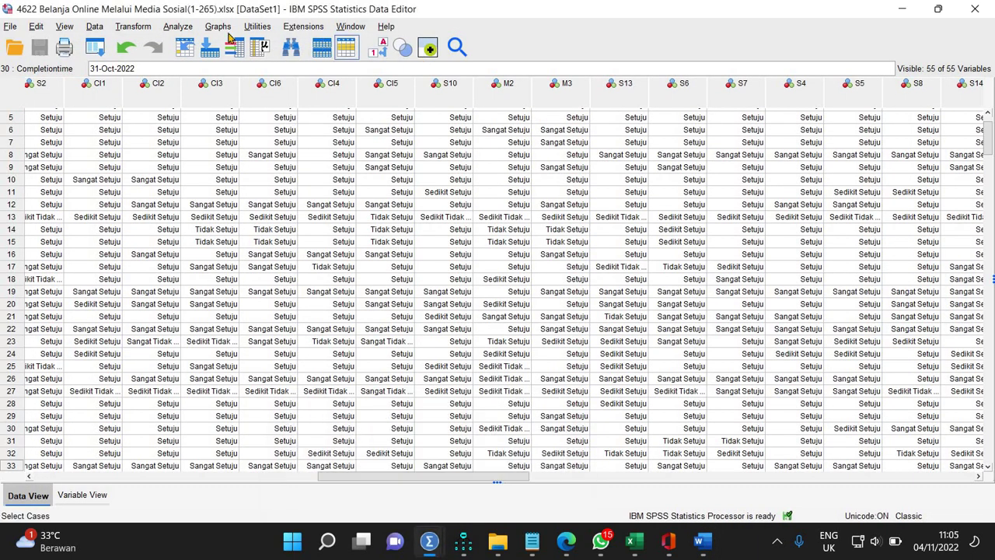
left_click(177, 26)
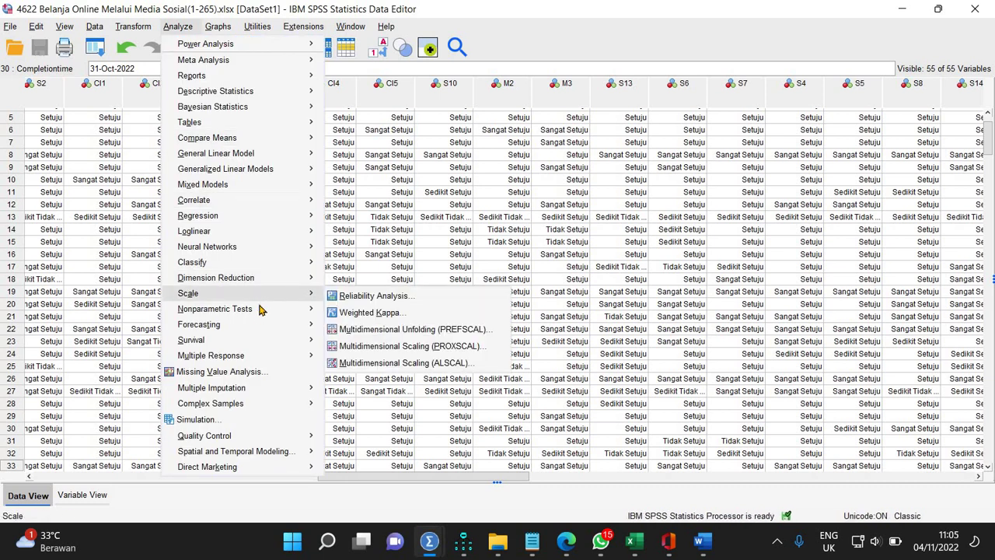
mouse_move(260, 278)
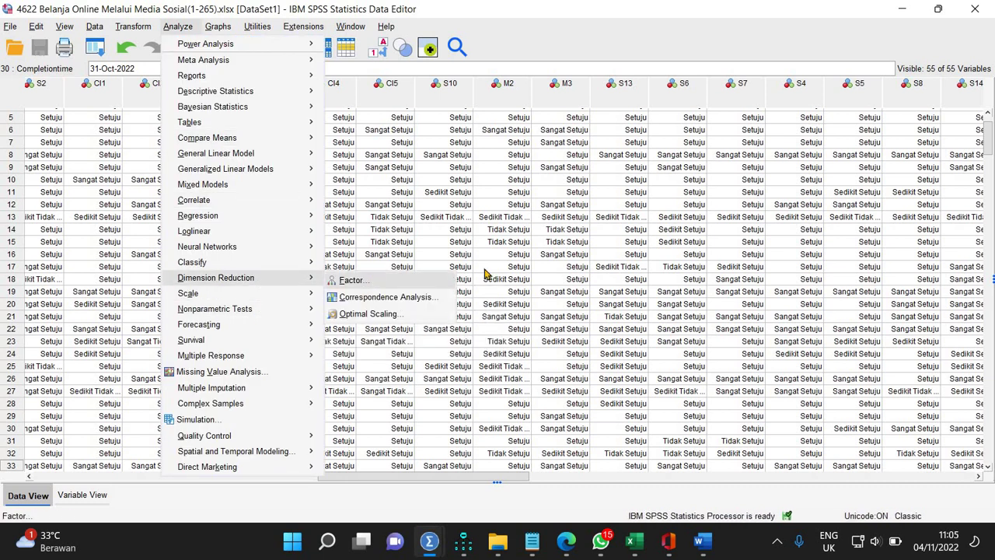
left_click(350, 279)
key("ctrl+a")
left_click(526, 223)
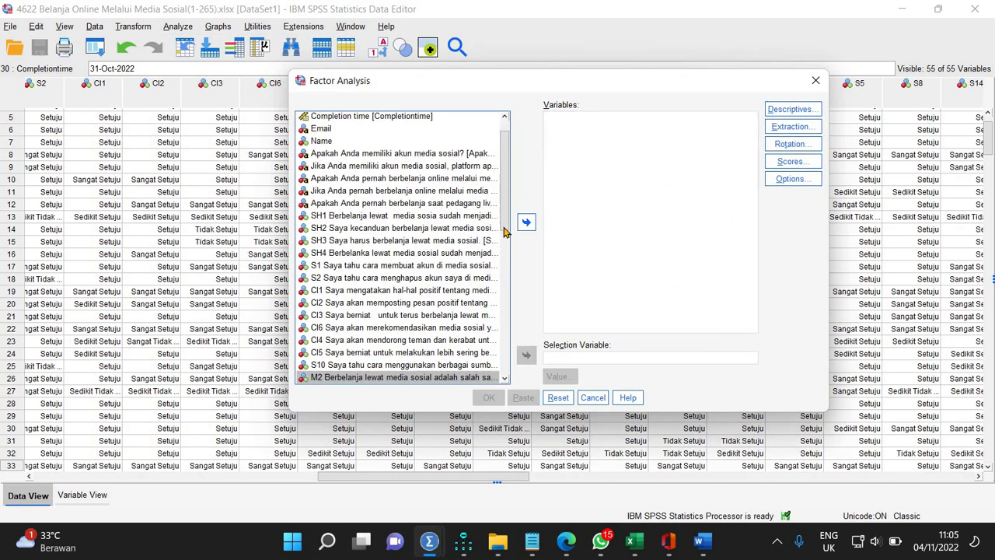
Add items Df1, Df3, Df9, Df6, Df5, Df8, Df2 and Df7 to the factor analysis variables.
scroll(505, 274, "down", 2)
scroll(505, 277, "down", 5)
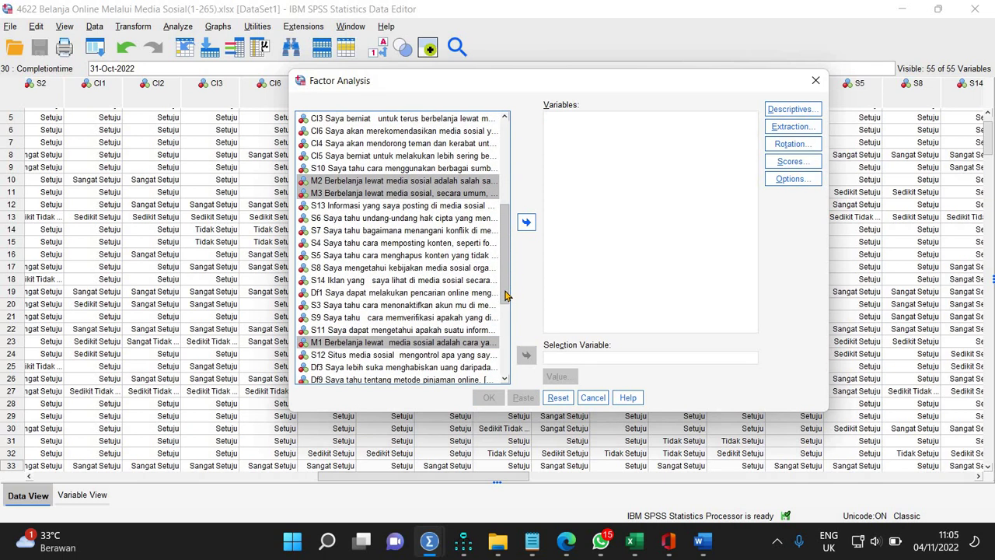
scroll(505, 308, "down", 2)
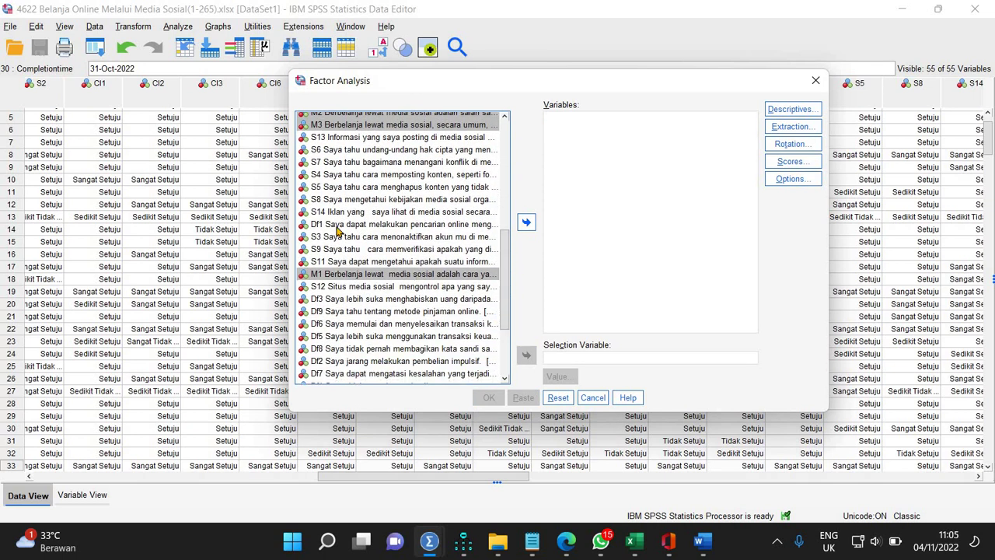
left_click(337, 224)
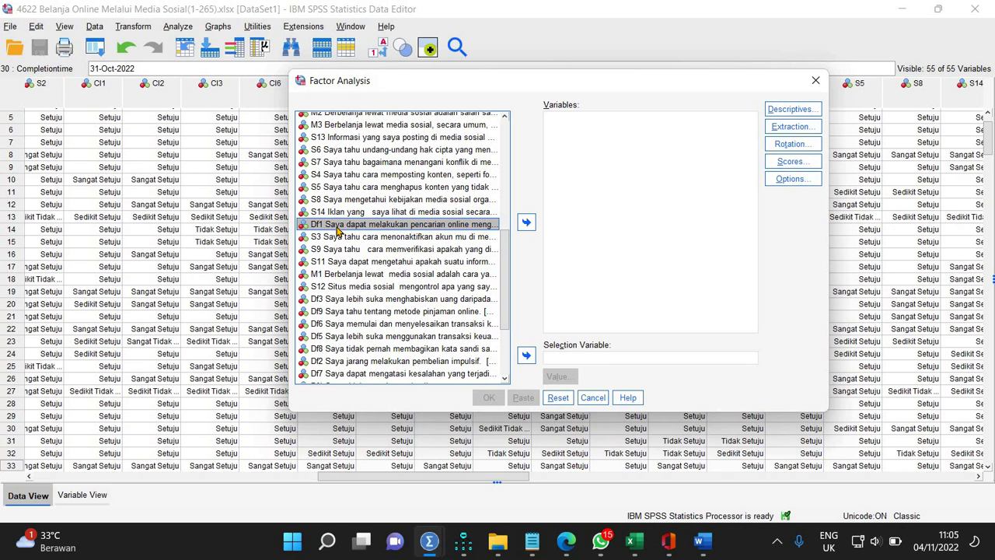
left_click(348, 301, "ctrl")
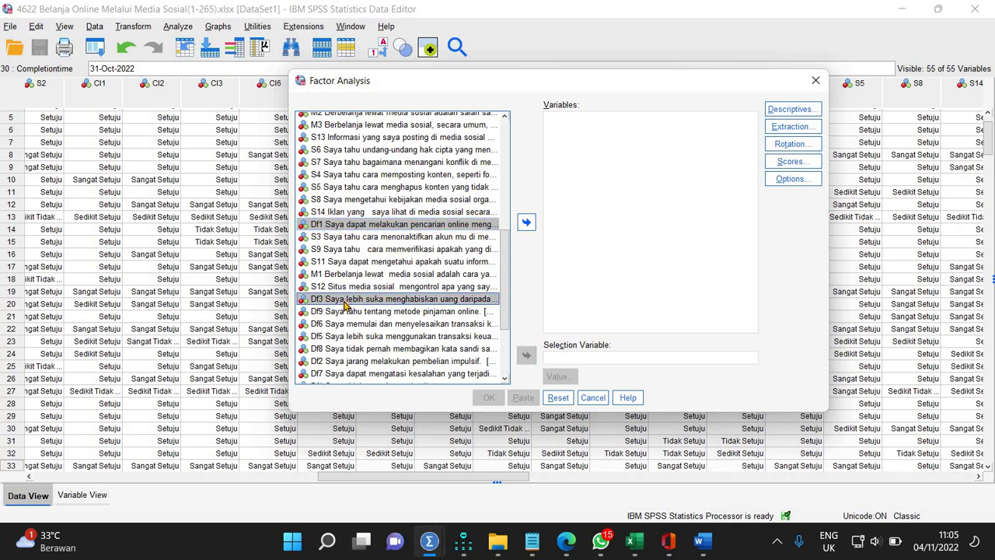
left_click(329, 375, "ctrl")
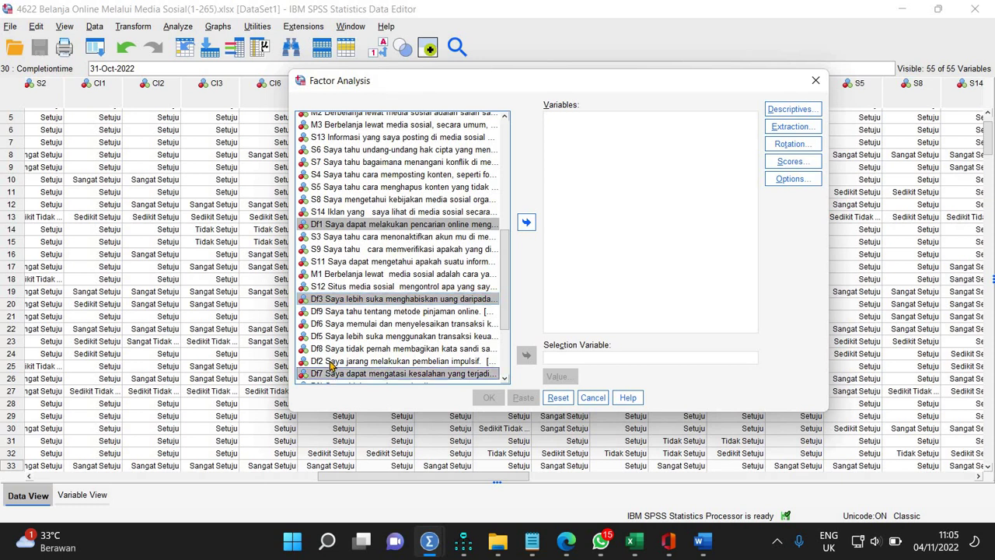
left_click(330, 361, "ctrl")
left_click(331, 348, "ctrl")
left_click(332, 336, "ctrl")
left_click(333, 312, "ctrl+shift")
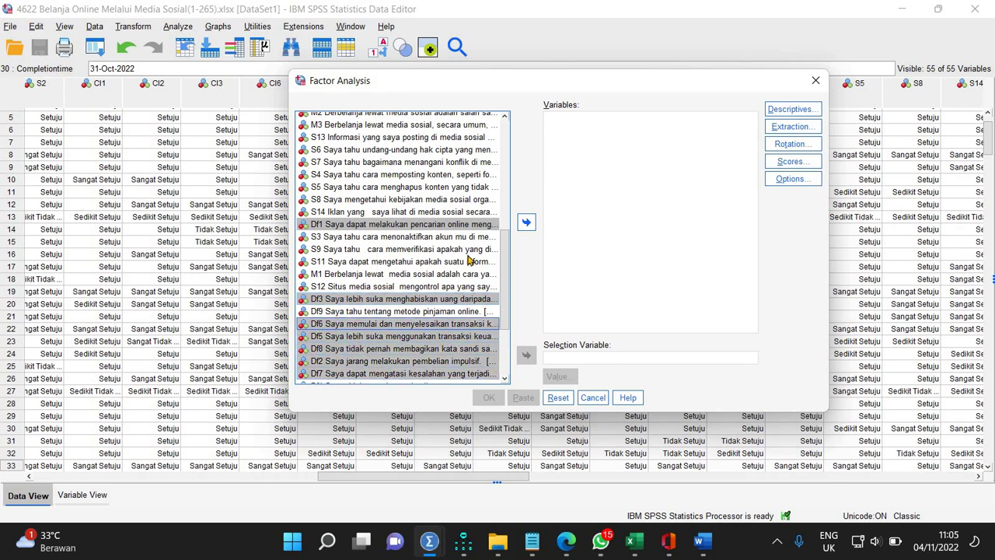
left_click(525, 223)
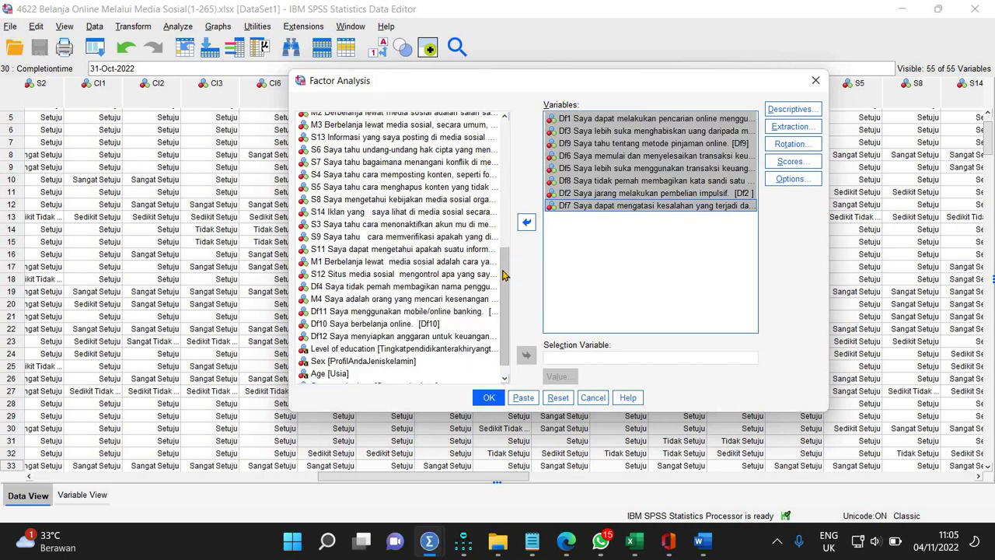
Add items Df11, Df10 and Df12 to the factor analysis variables.
scroll(420, 280, "down", 2)
left_click(356, 289)
left_click(356, 302, "ctrl")
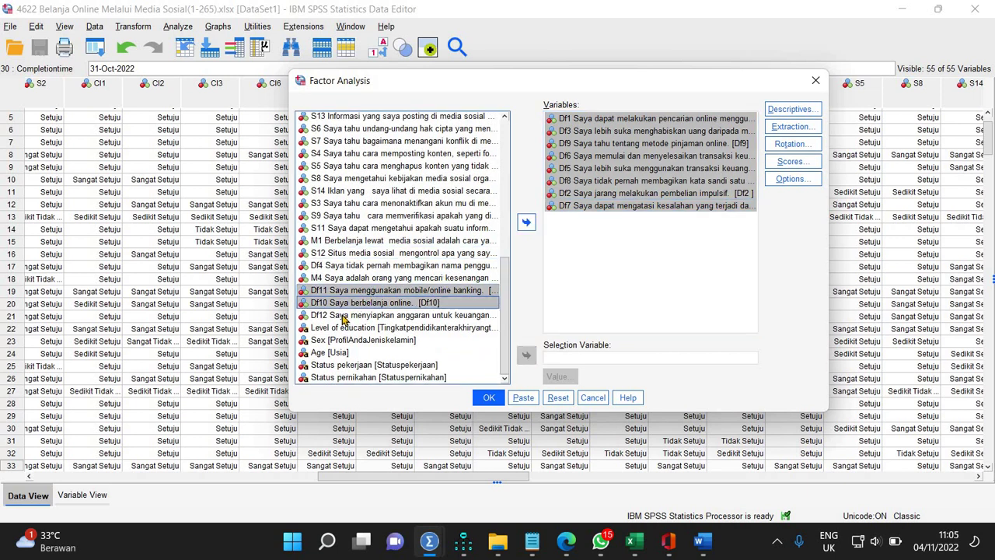
left_click(342, 316, "ctrl")
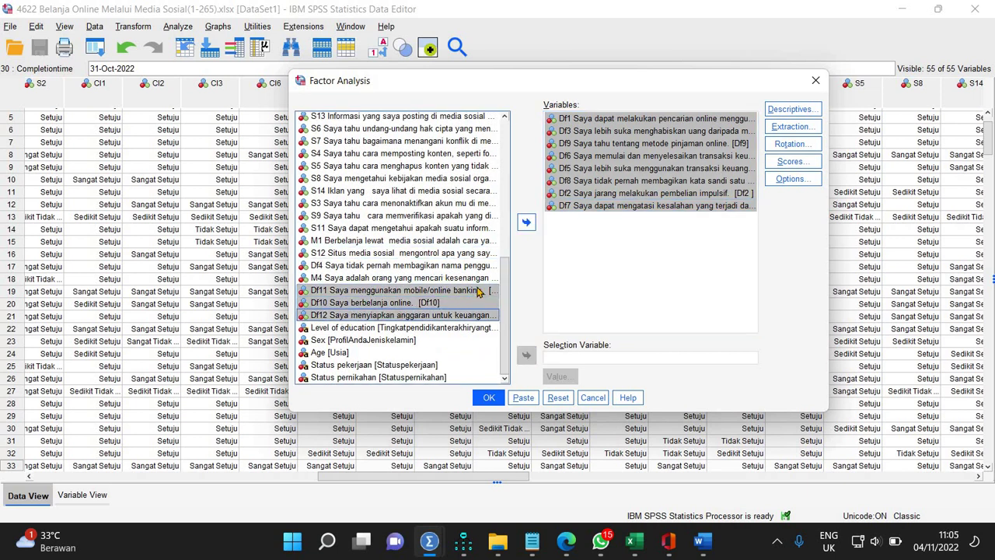
left_click(525, 223)
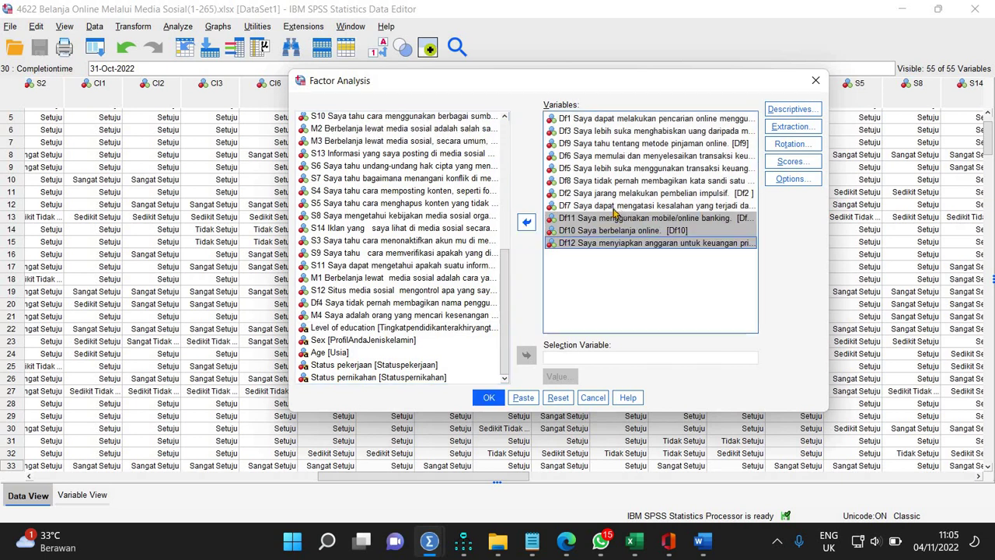
Check the numbering of the added Df items and add the missing item Df4 to the analysis variables.
left_click(611, 208)
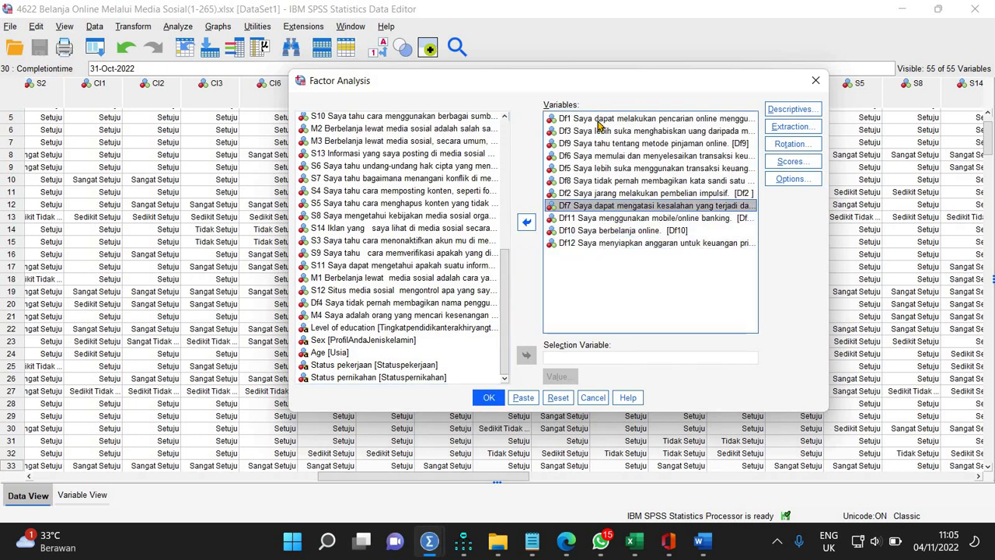
left_click(598, 121)
left_click_drag(593, 193, 592, 136)
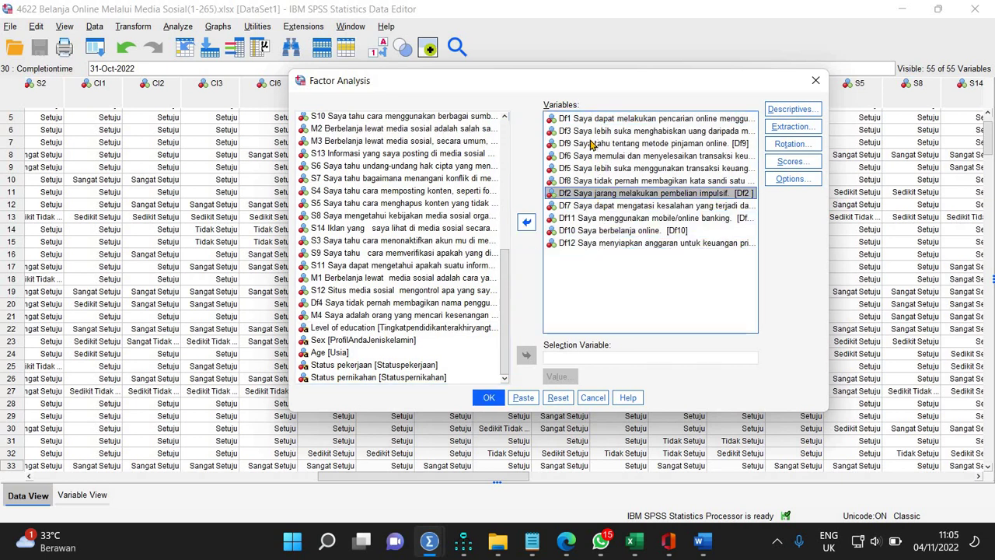
left_click(591, 130)
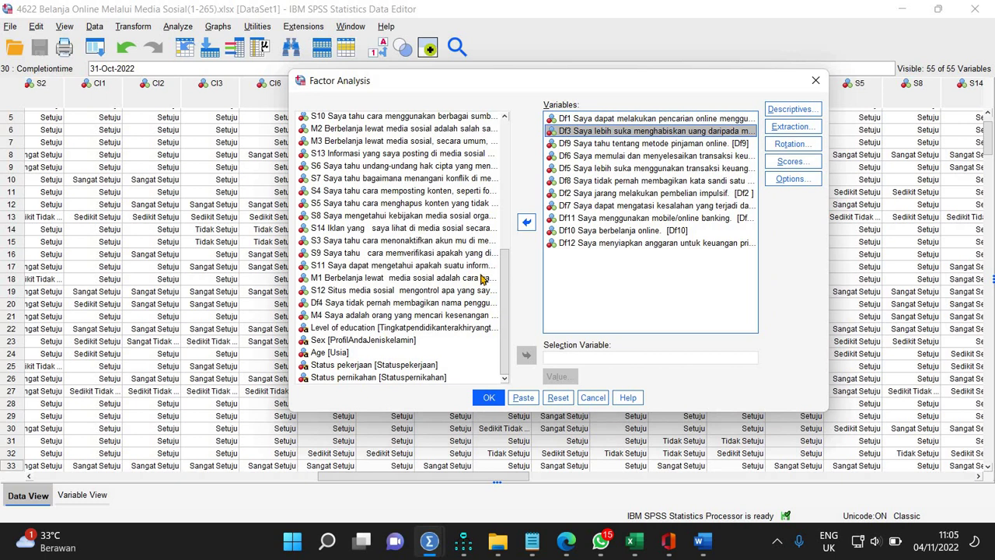
left_click(379, 315)
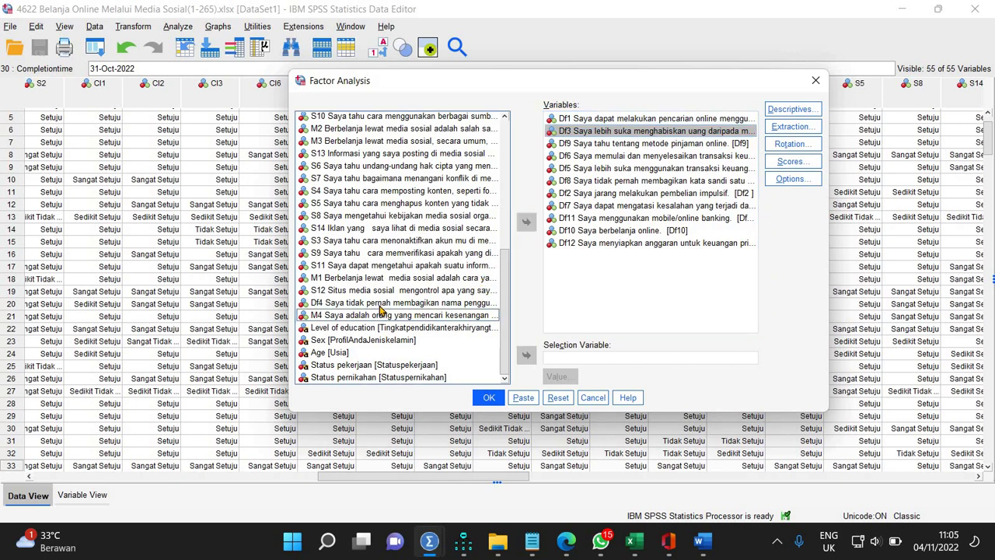
left_click(379, 304)
left_click(527, 222)
Check that no Df item is left out of the analysis variables and run the factor analysis.
left_click(595, 169)
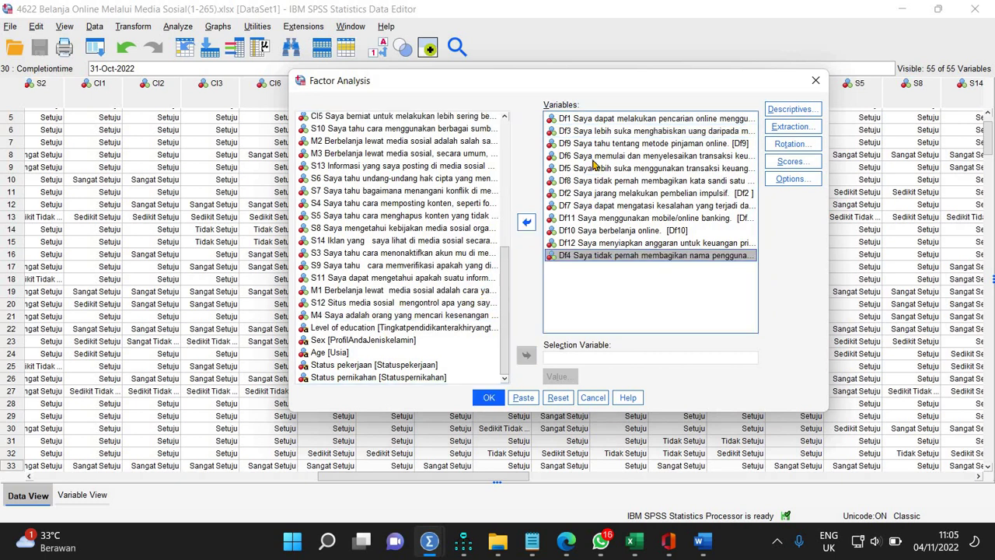
left_click(591, 157)
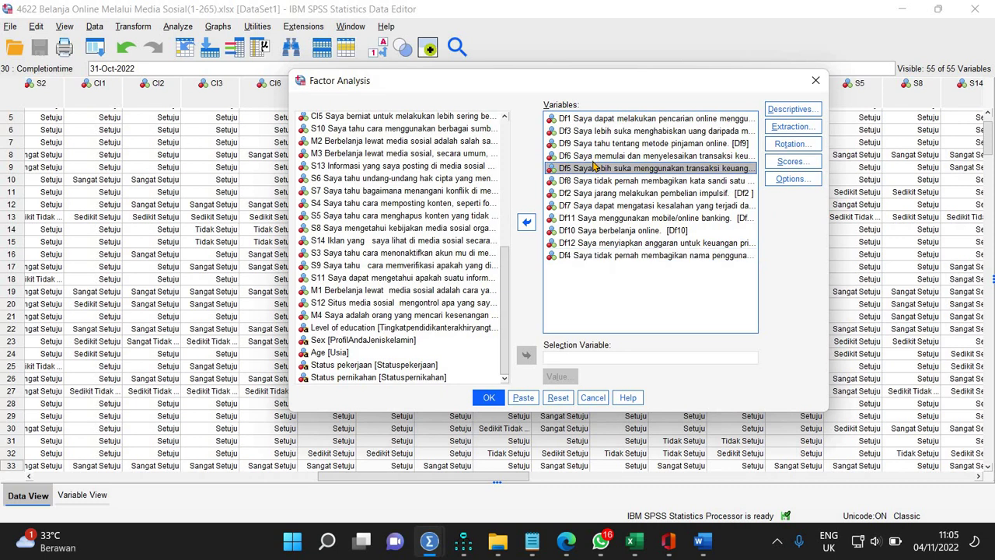
left_click(586, 206)
left_click(585, 181)
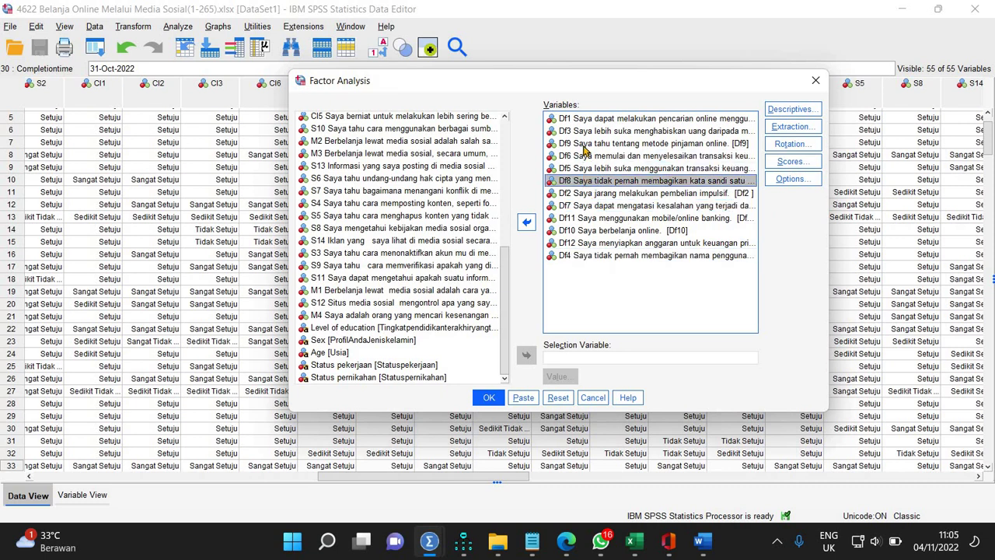
left_click(588, 230)
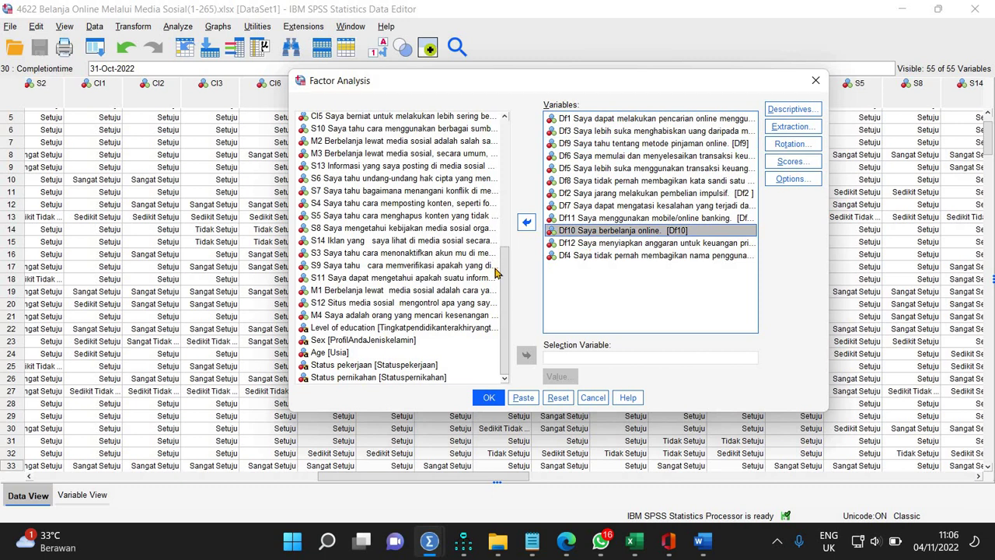
left_click_drag(502, 286, 502, 261)
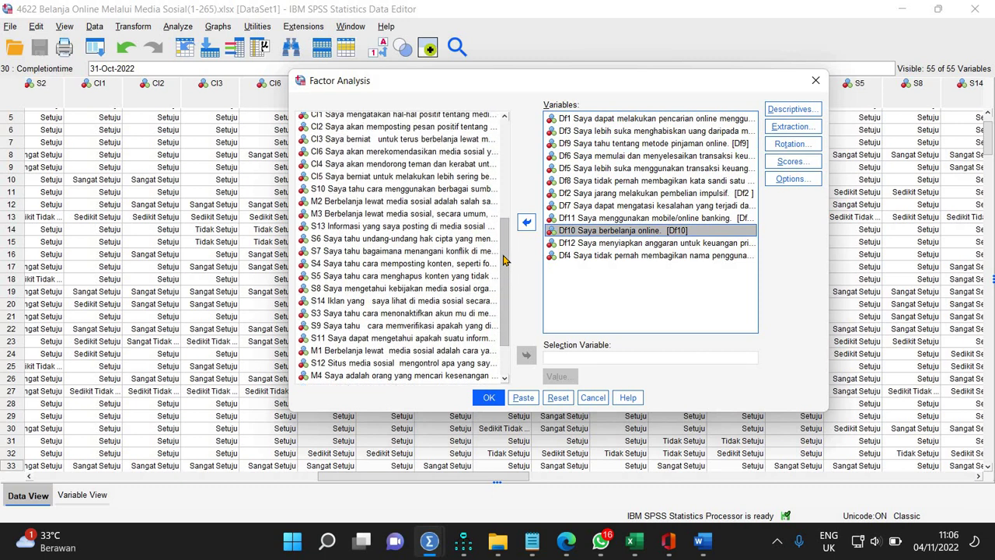
scroll(502, 250, "up", 1)
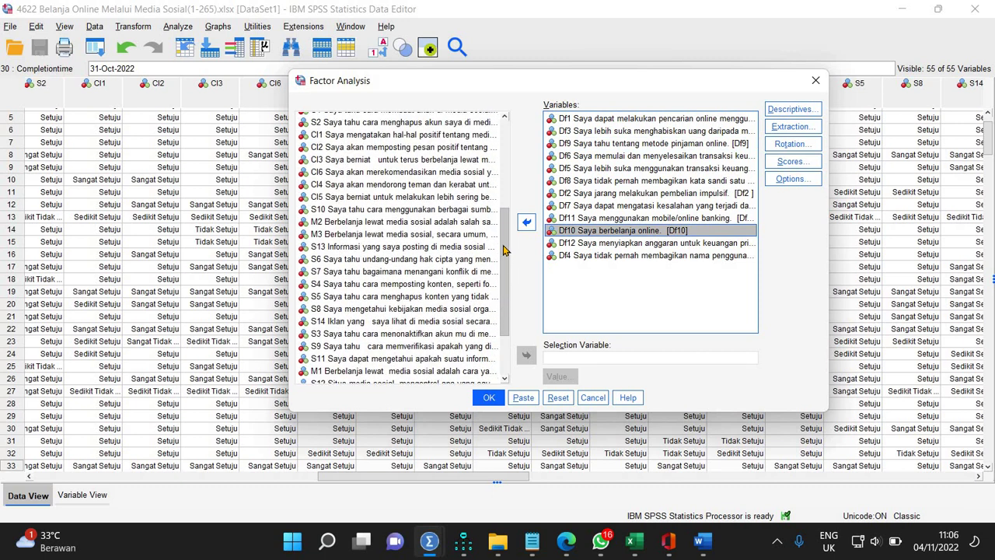
left_click_drag(502, 249, 502, 237)
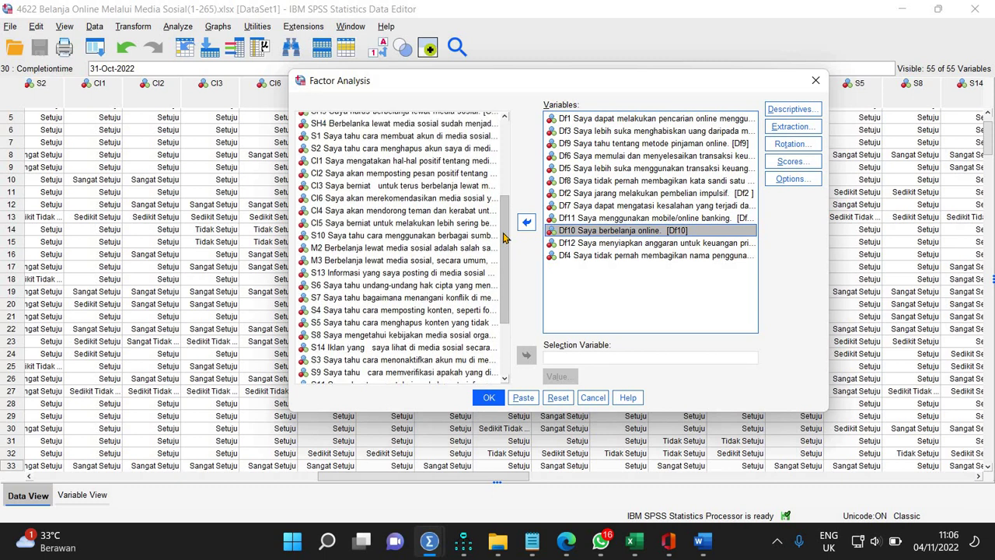
left_click(490, 398)
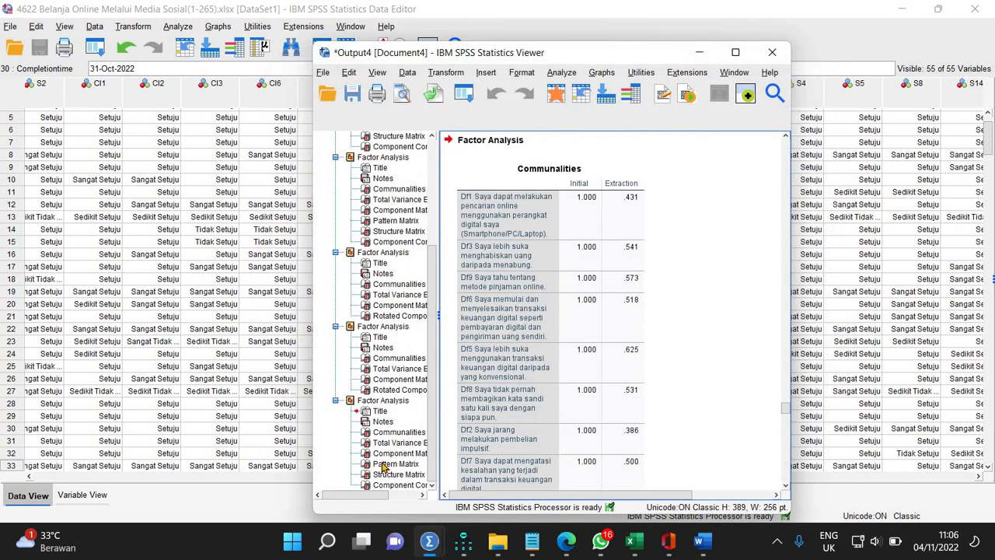
Copy the Df items' Pattern Matrix from the SPSS output and paste it below the M items' table in Word.
left_click(382, 466)
scroll(511, 352, "down", 3)
scroll(533, 261, "up", 3)
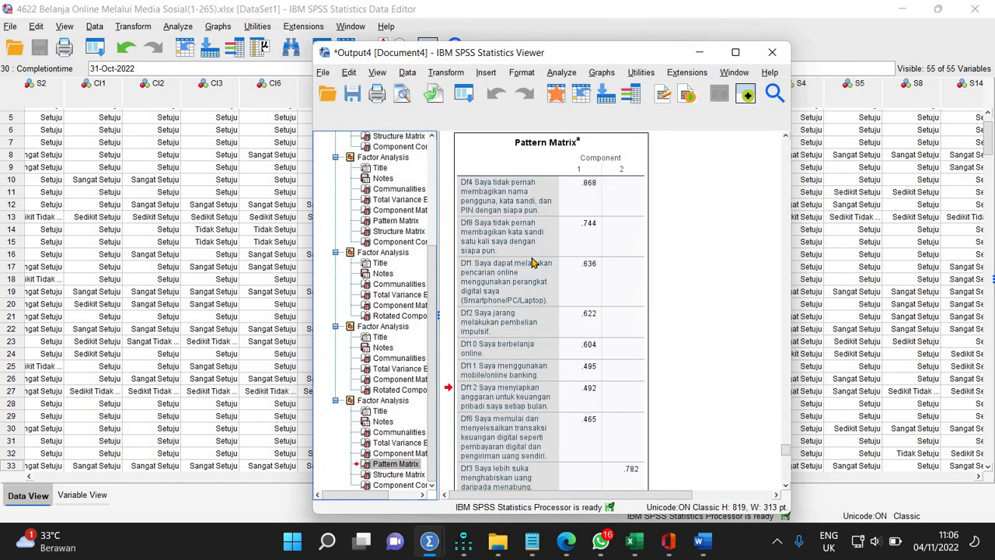
left_click(533, 263)
right_click(534, 263)
left_click(555, 297)
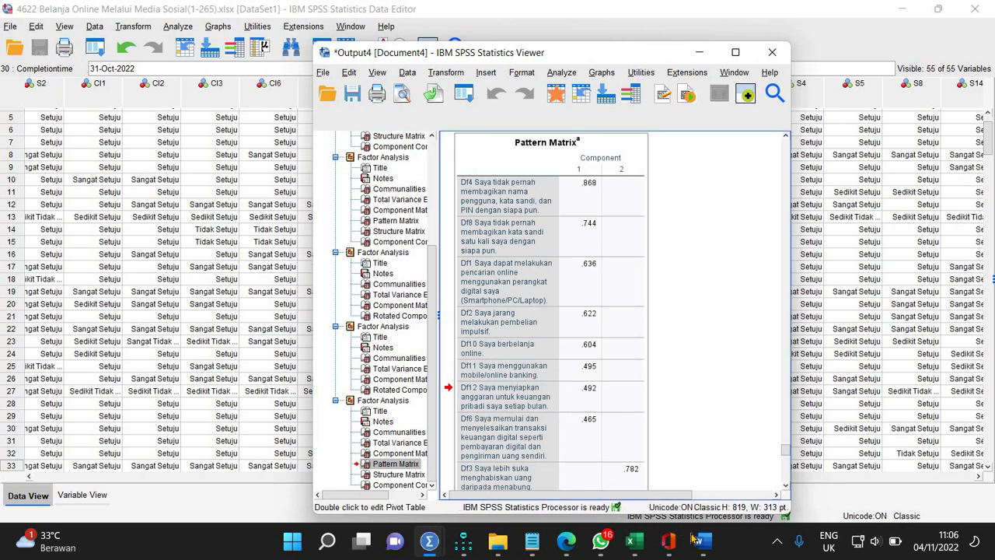
left_click(694, 540)
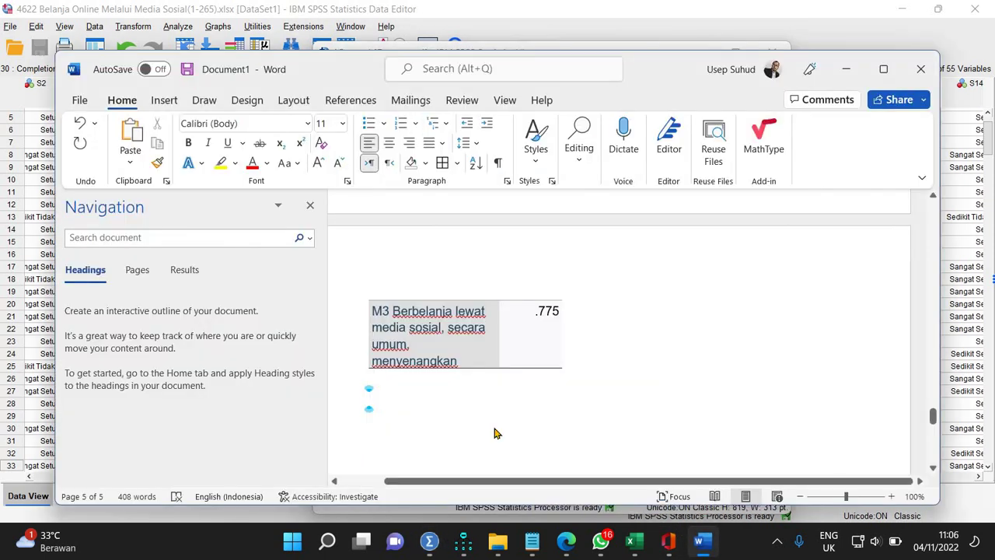
key("ctrl+v")
Maximize the Word window, delete the extraction and rotation notes under the Pattern Matrix and close the Navigation pane.
left_click(883, 68)
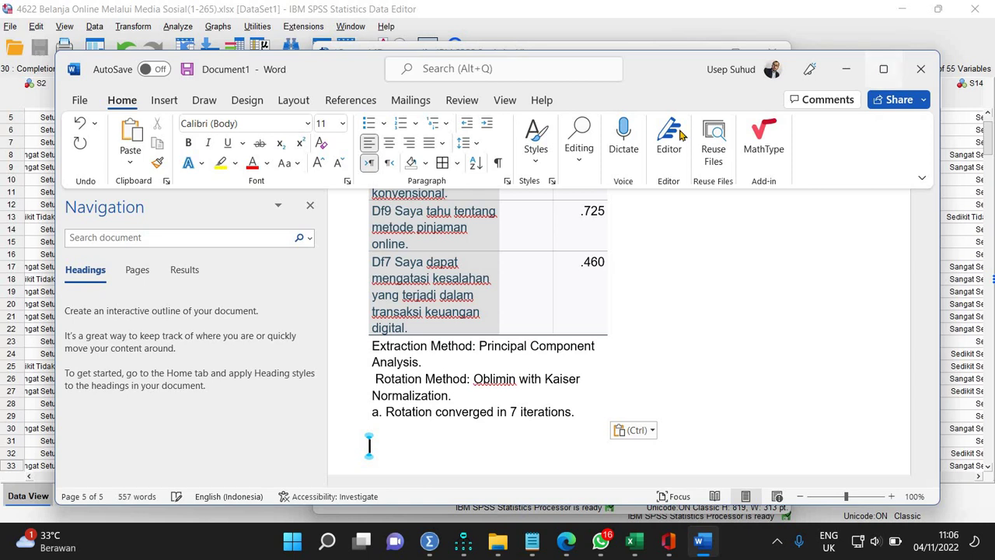
left_click_drag(410, 413, 408, 339)
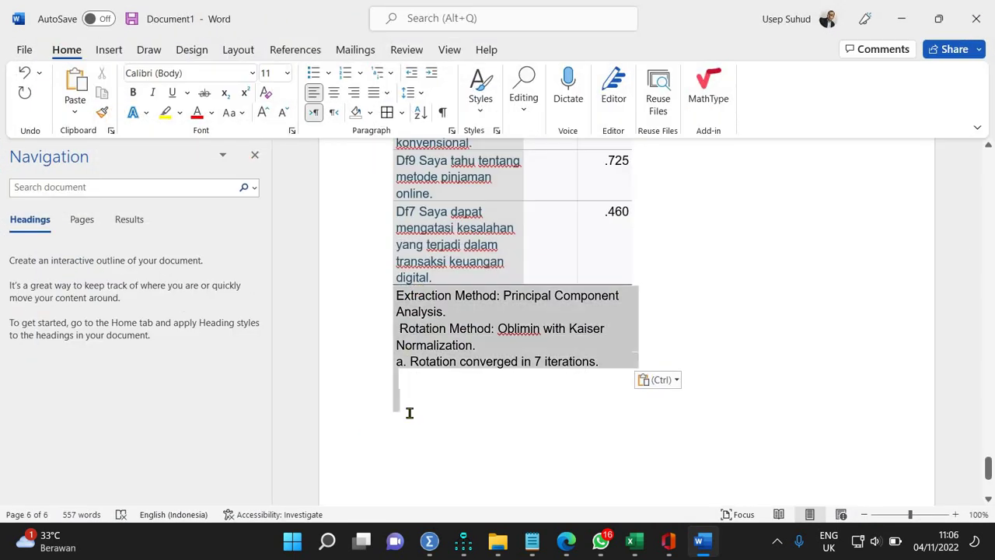
key("Delete")
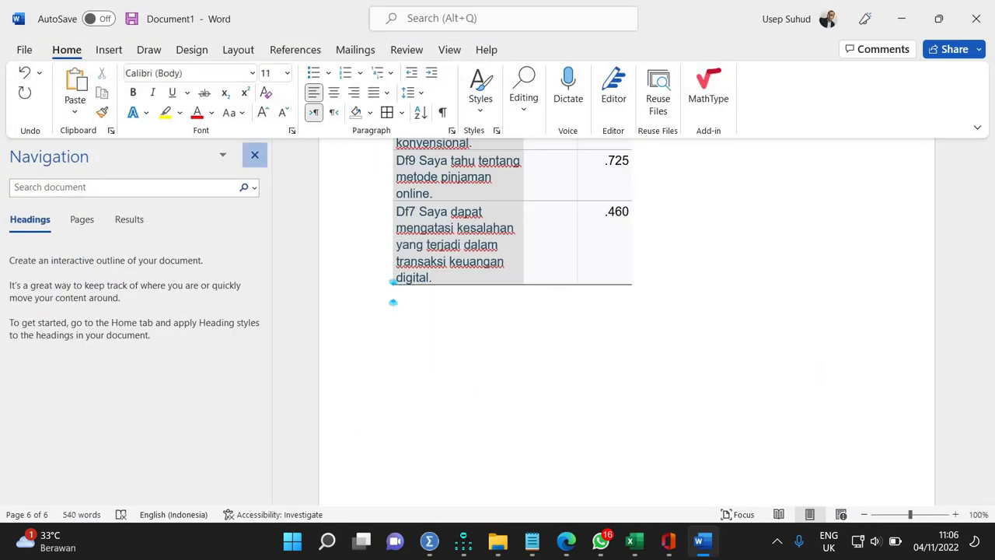
left_click(257, 158)
Apply all borders to the Df Pattern Matrix table and AutoFit it to the window.
scroll(257, 158, "up", 5)
scroll(281, 179, "up", 7)
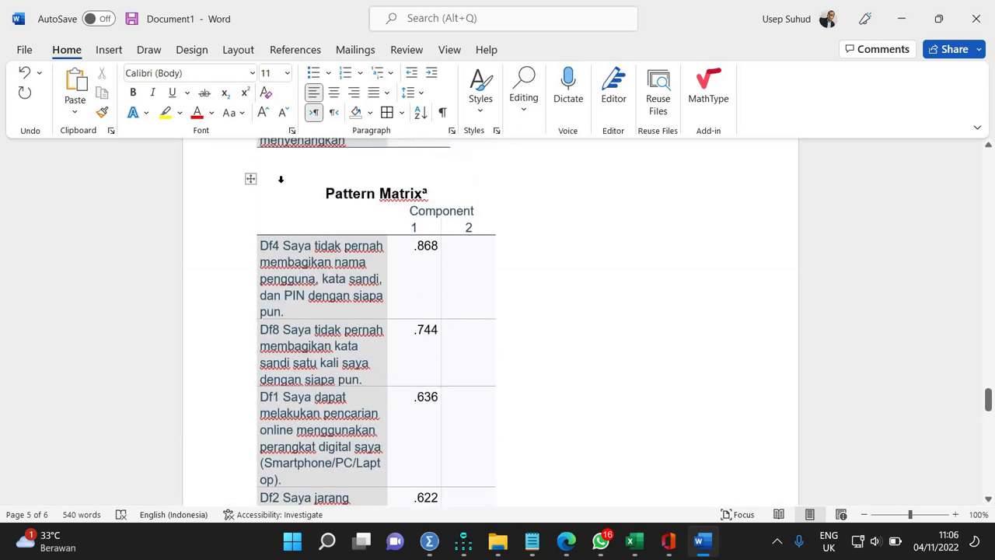
left_click(250, 179)
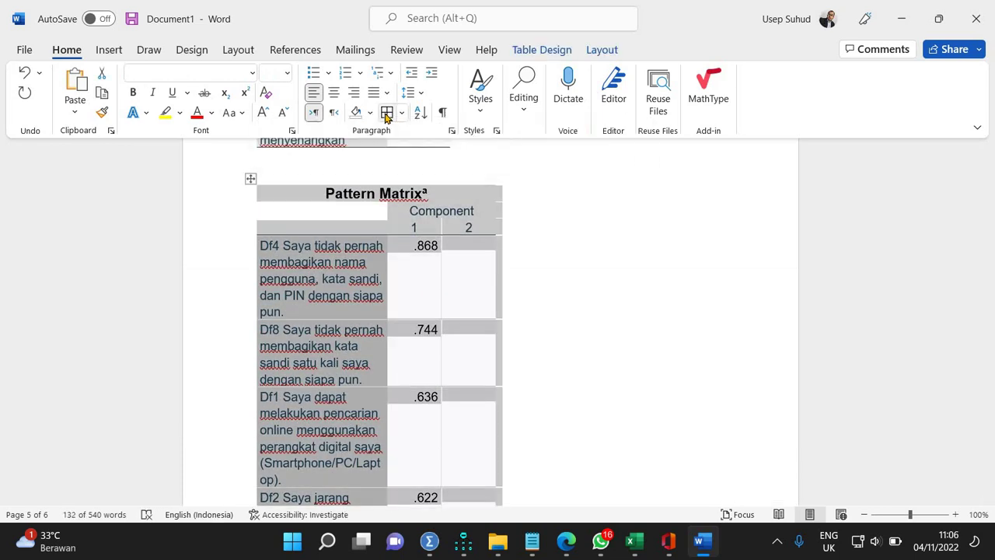
right_click(251, 183)
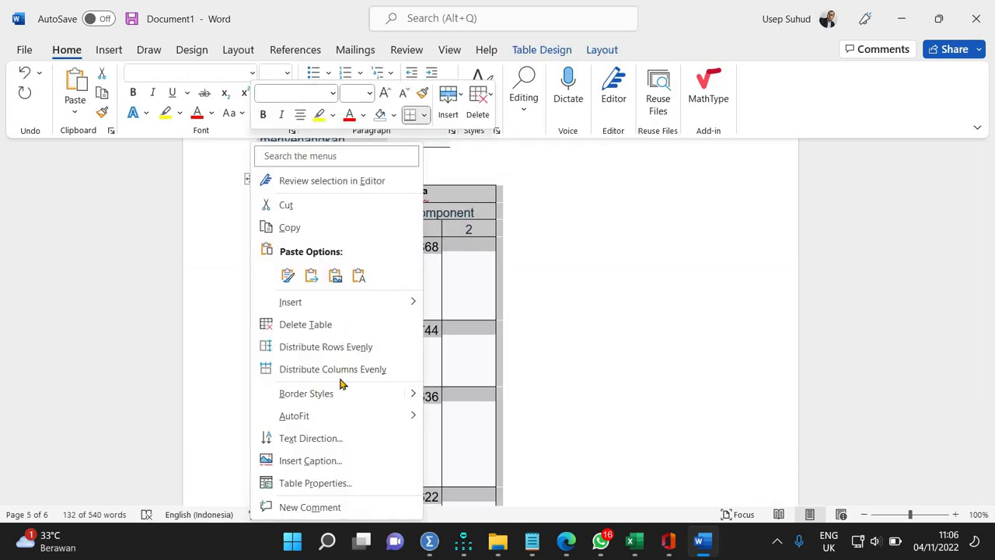
mouse_move(389, 416)
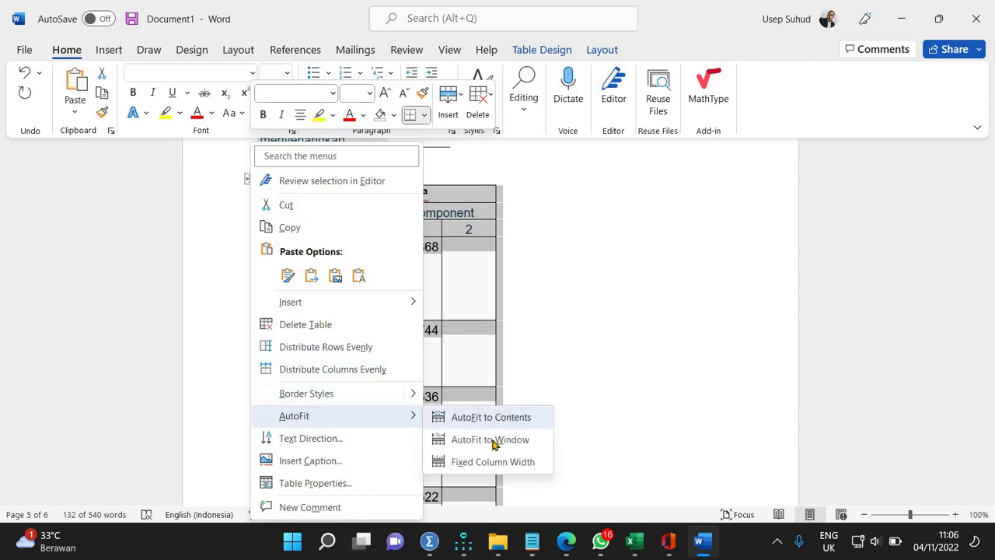
left_click(492, 440)
Insert an empty row above the Df3 row in the Pattern Matrix table to separate the two components.
scroll(462, 340, "down", 8)
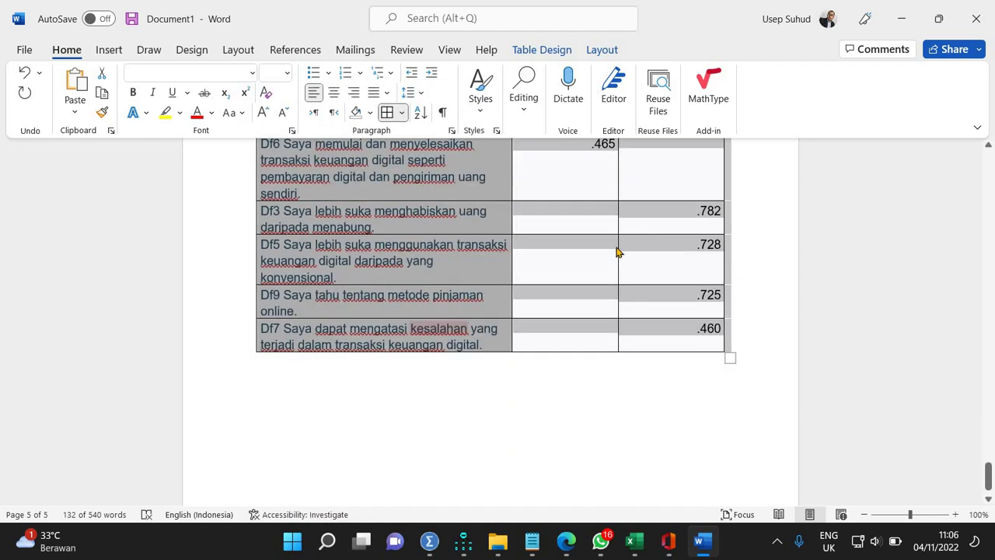
right_click(588, 215)
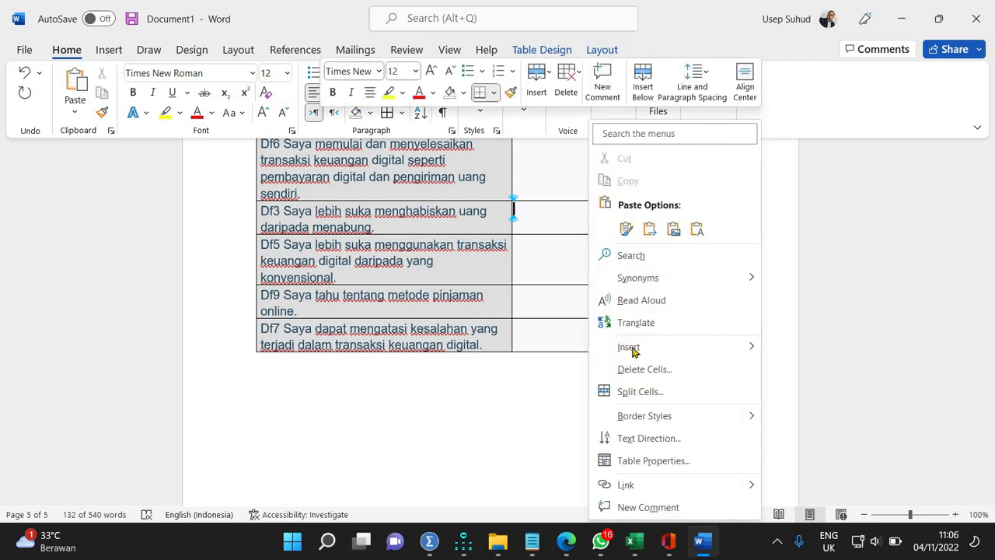
mouse_move(680, 355)
left_click(789, 394)
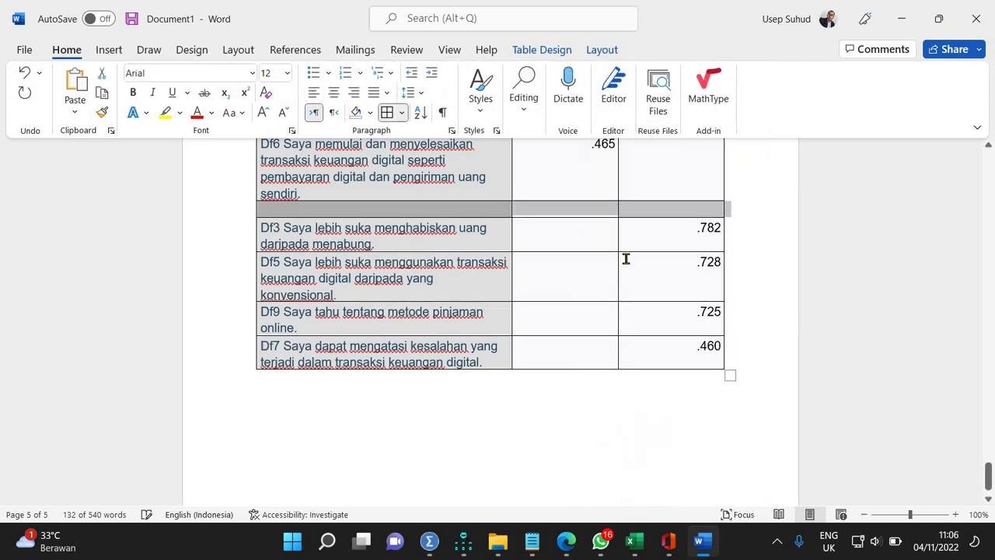
Move the loadings of Df3, Df5, Df9 and Df7 from the component 2 column into the component 1 column.
left_click_drag(678, 230, 677, 345)
left_click_drag(642, 231, 588, 231)
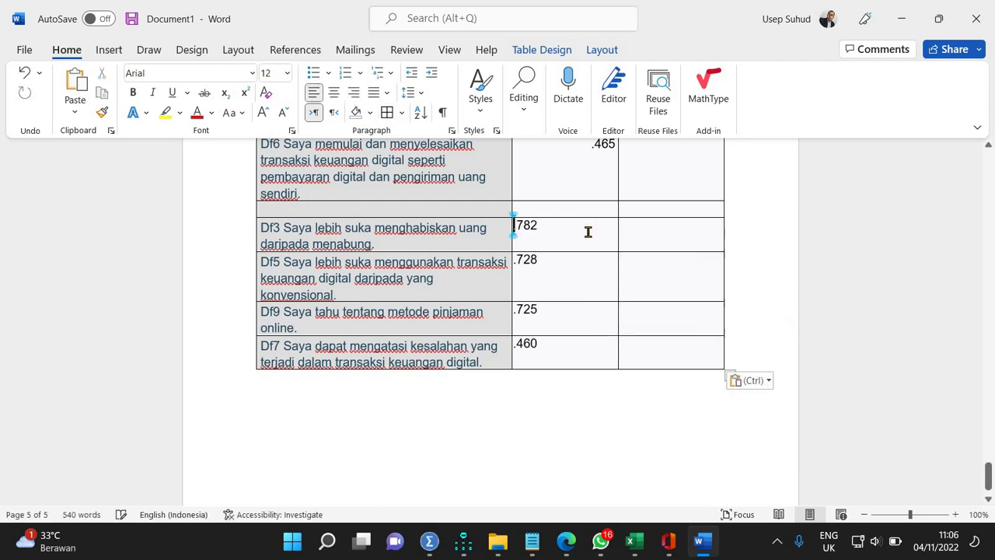
Apply all borders to the M items' Component Matrix table and AutoFit it to the window.
scroll(588, 231, "up", 8)
scroll(588, 231, "up", 10)
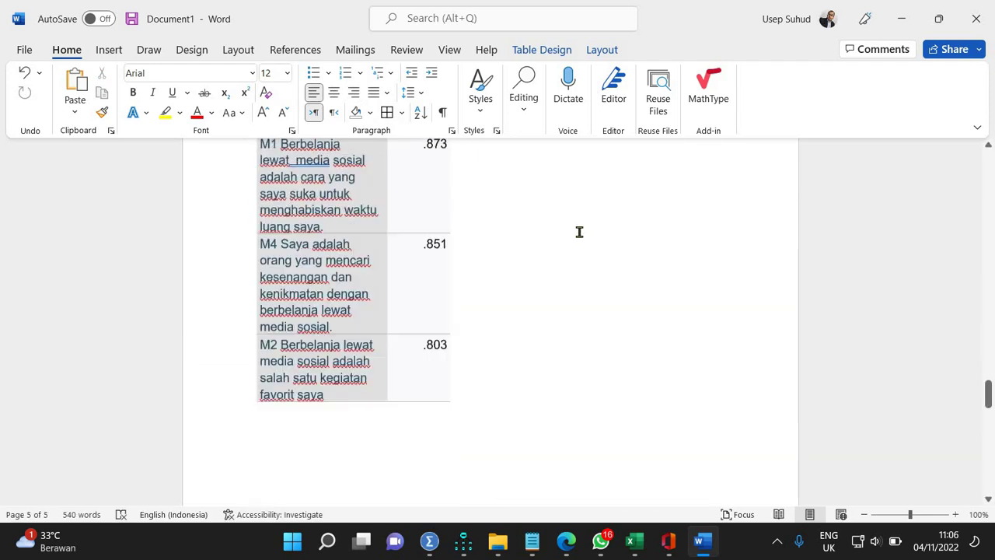
left_click(249, 237)
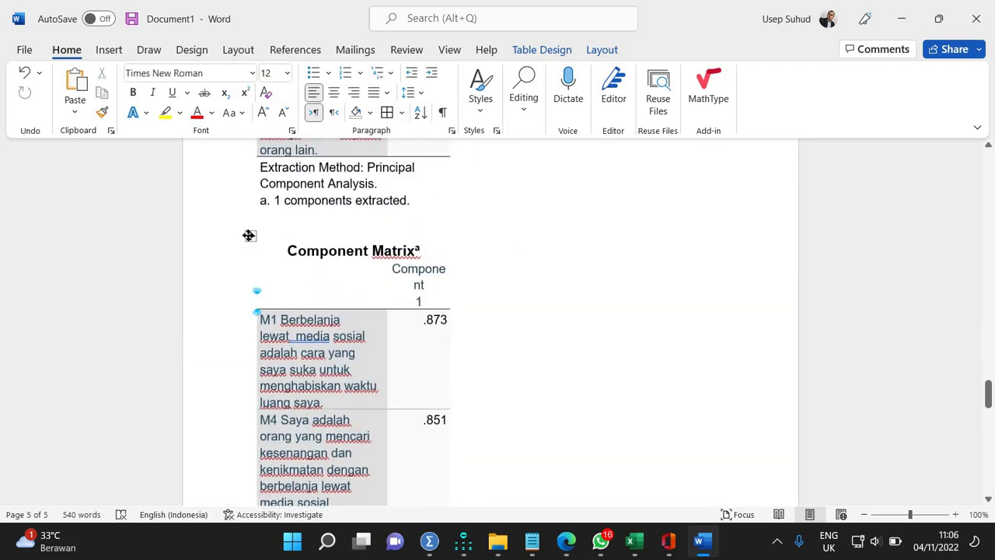
left_click(249, 235)
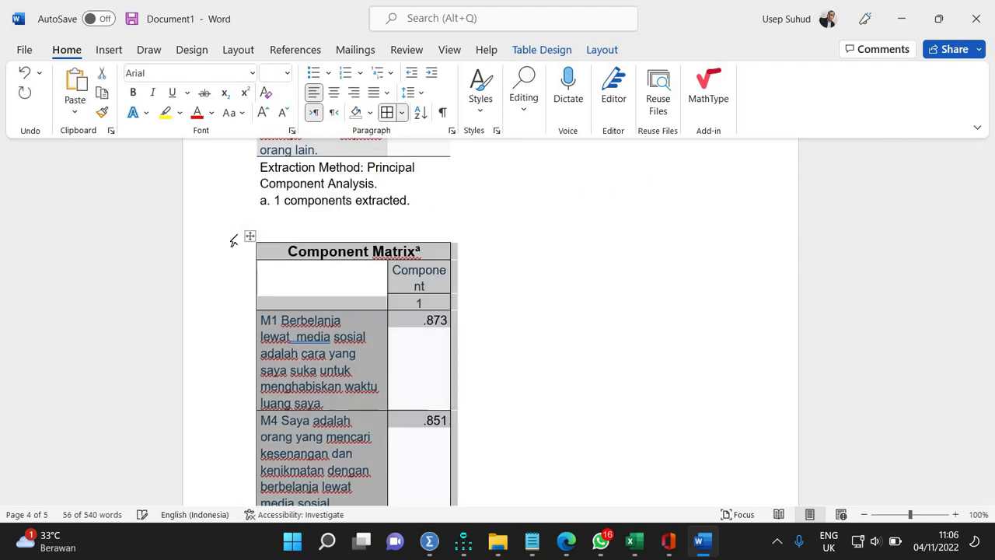
right_click(249, 255)
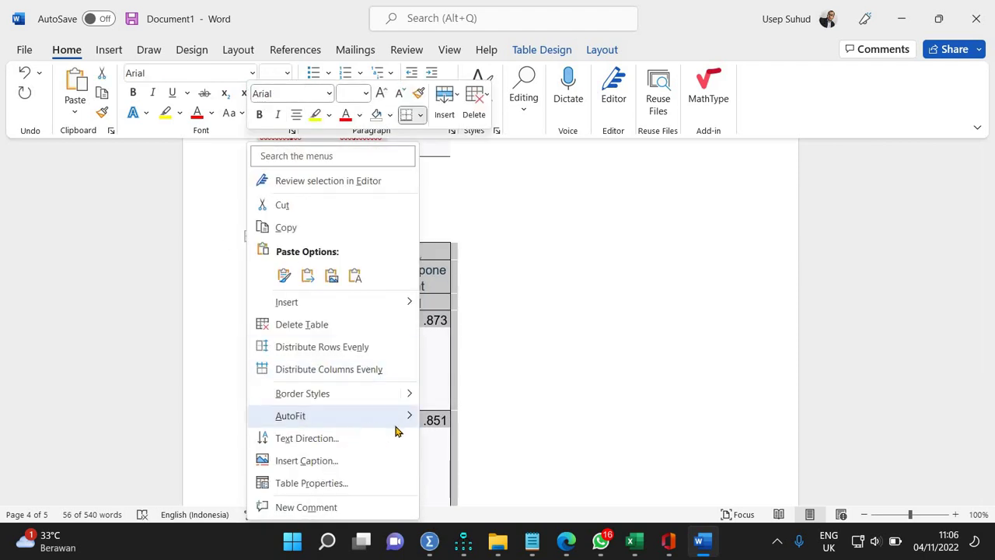
mouse_move(395, 428)
left_click(473, 442)
Insert an empty column to the right of the loadings in the M items' Component Matrix table.
left_click(621, 311)
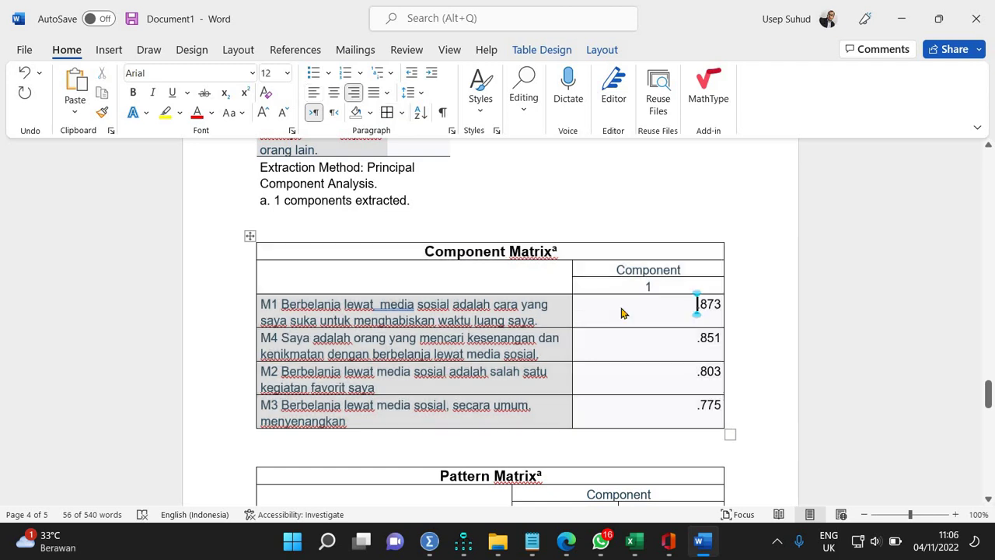
right_click(622, 311)
mouse_move(701, 353)
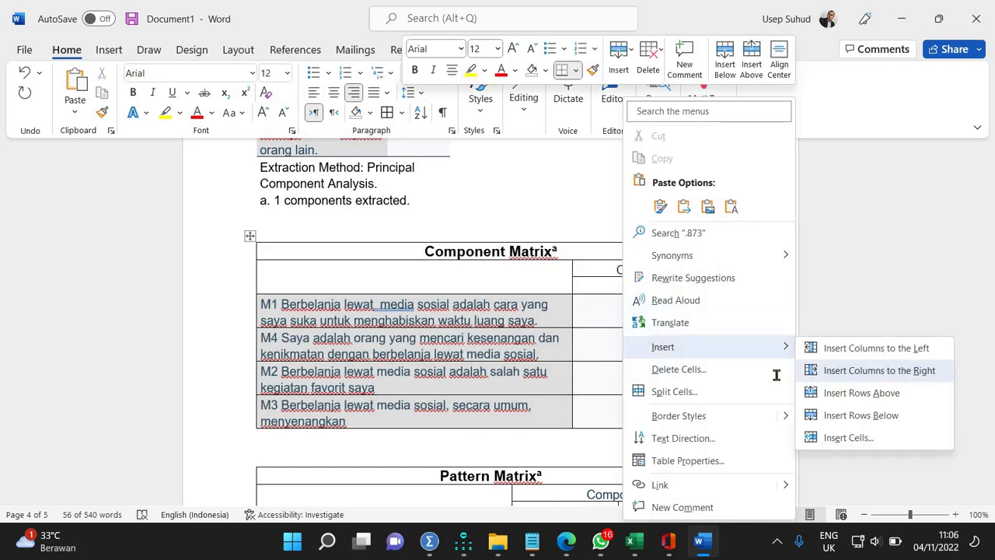
left_click(847, 370)
Apply all borders to the CI items' Component Matrix table and AutoFit it to the window.
scroll(672, 371, "down", 10)
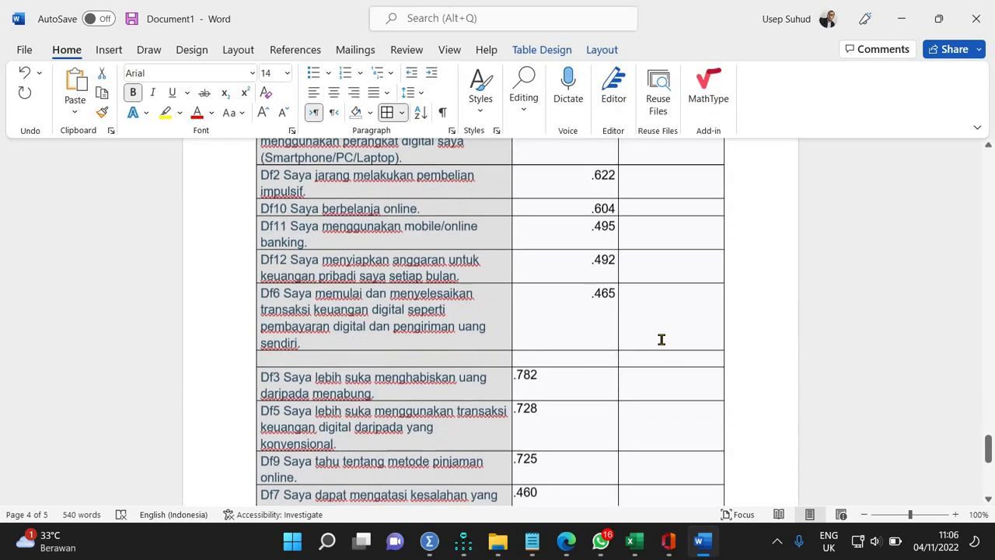
scroll(616, 309, "up", 15)
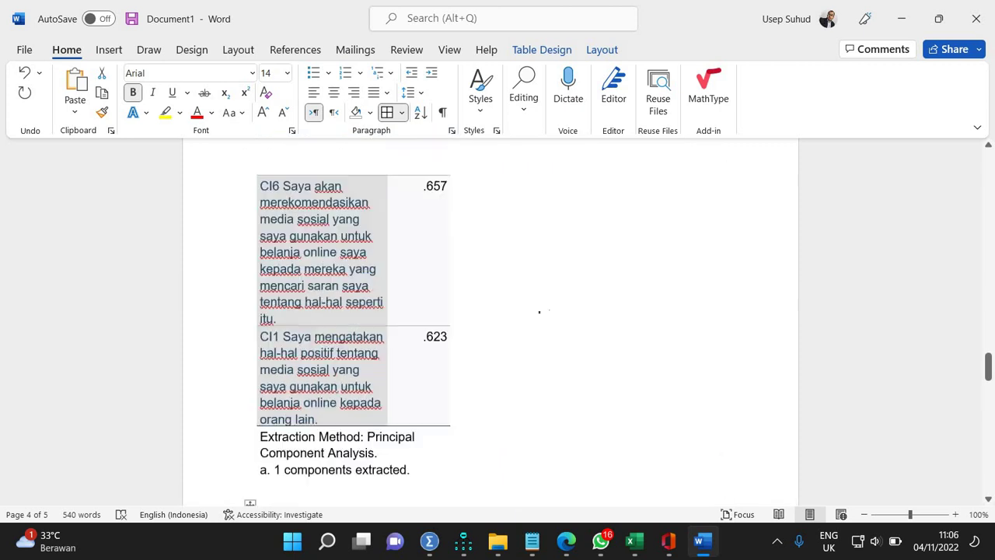
scroll(486, 314, "up", 6)
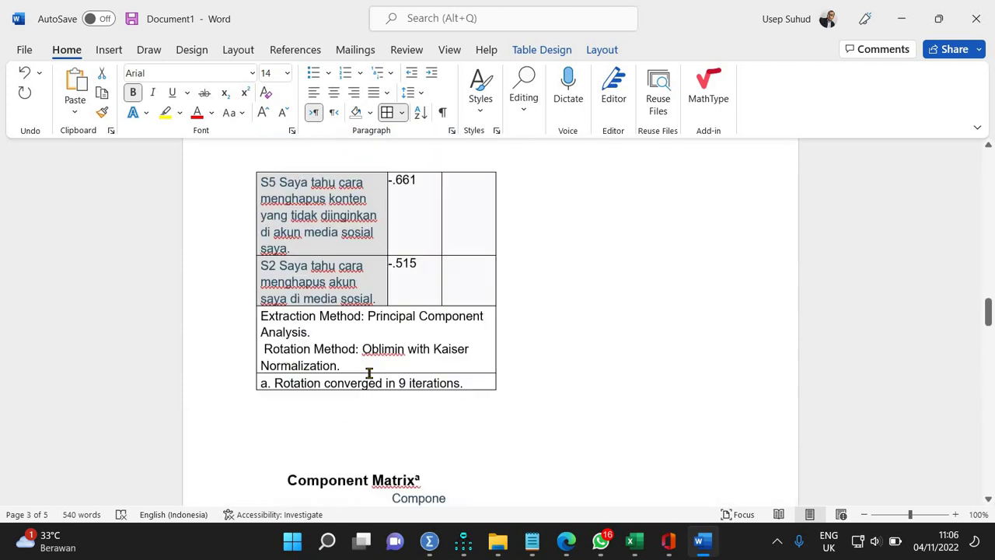
scroll(307, 420, "down", 1)
left_click(253, 381)
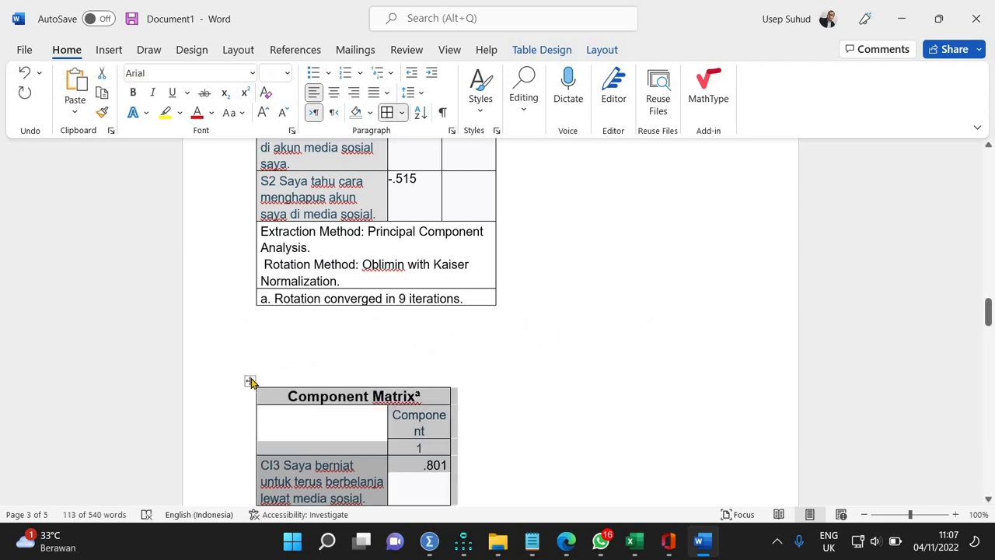
right_click(249, 381)
mouse_move(412, 416)
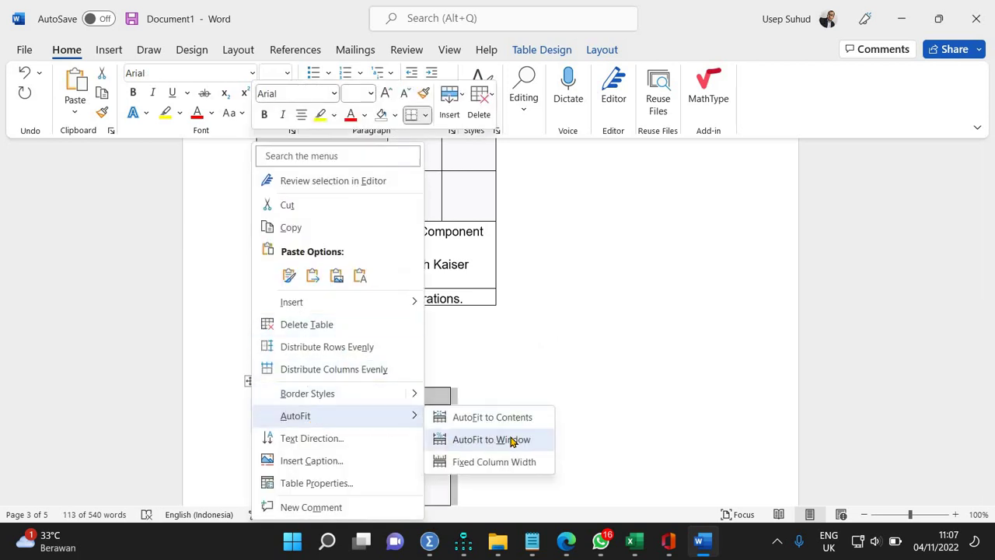
left_click(509, 440)
Insert an empty column to the right of the loadings in the CI items' Component Matrix table.
right_click(612, 434)
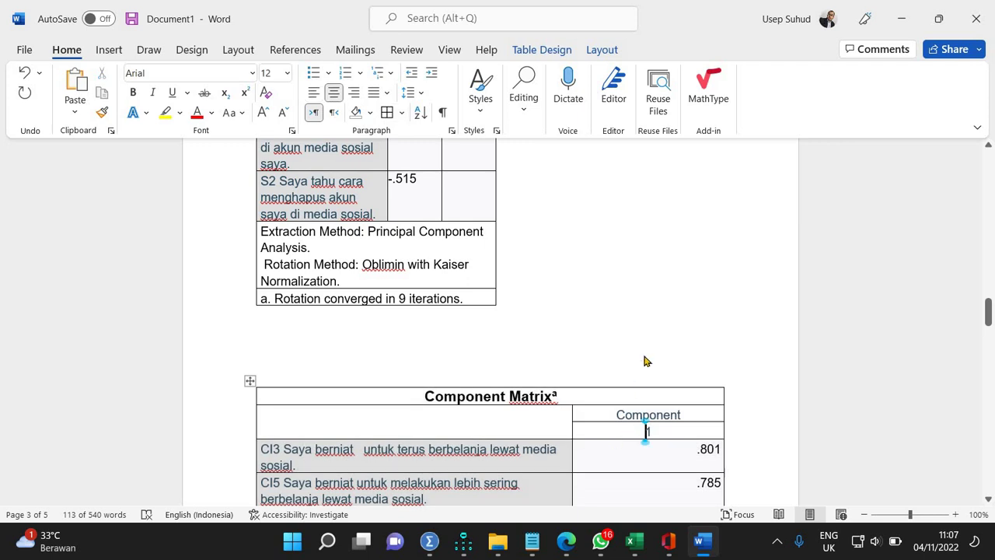
mouse_move(653, 262)
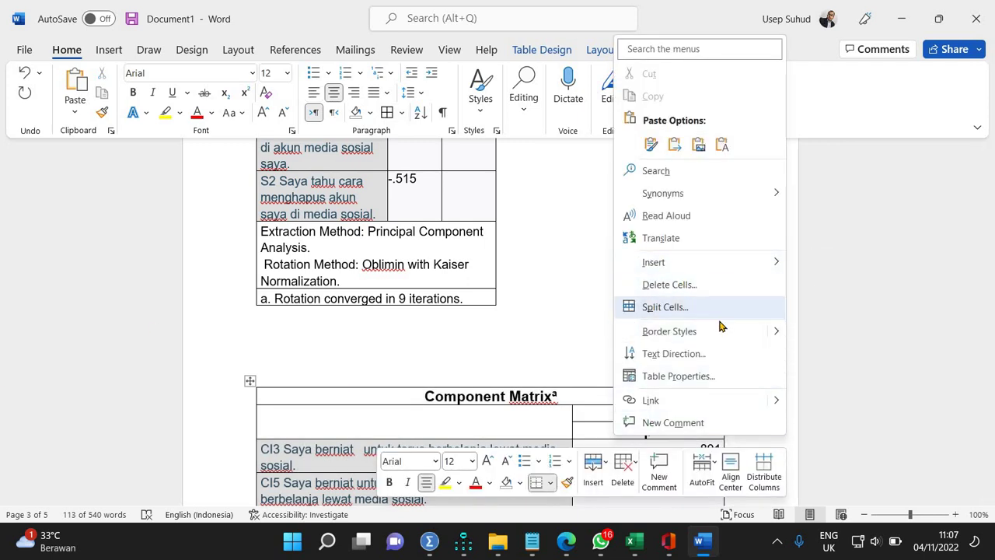
mouse_move(726, 265)
left_click(828, 287)
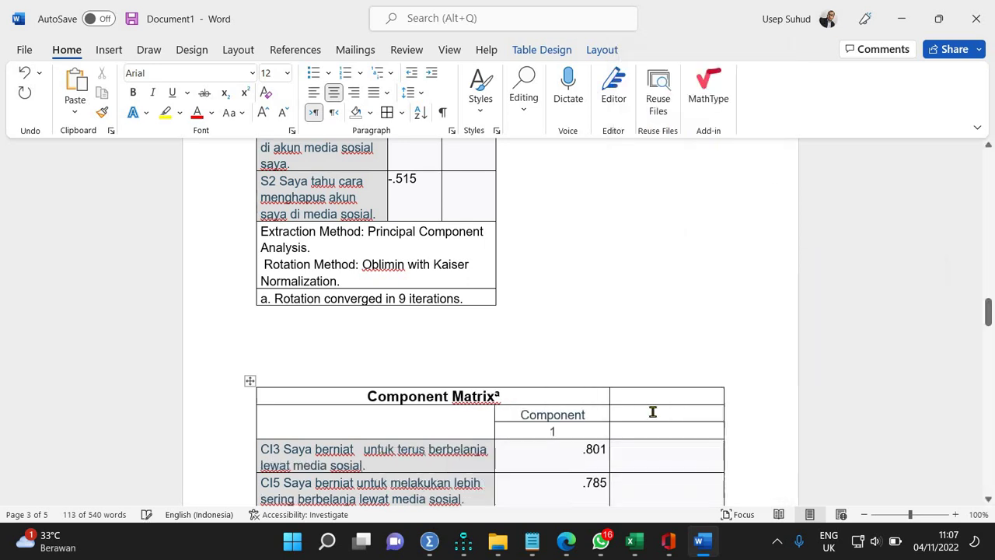
Delete the title and component header rows of the CI table and insert an empty row above the CI3 row.
left_click(631, 416)
left_click(380, 400, "shift")
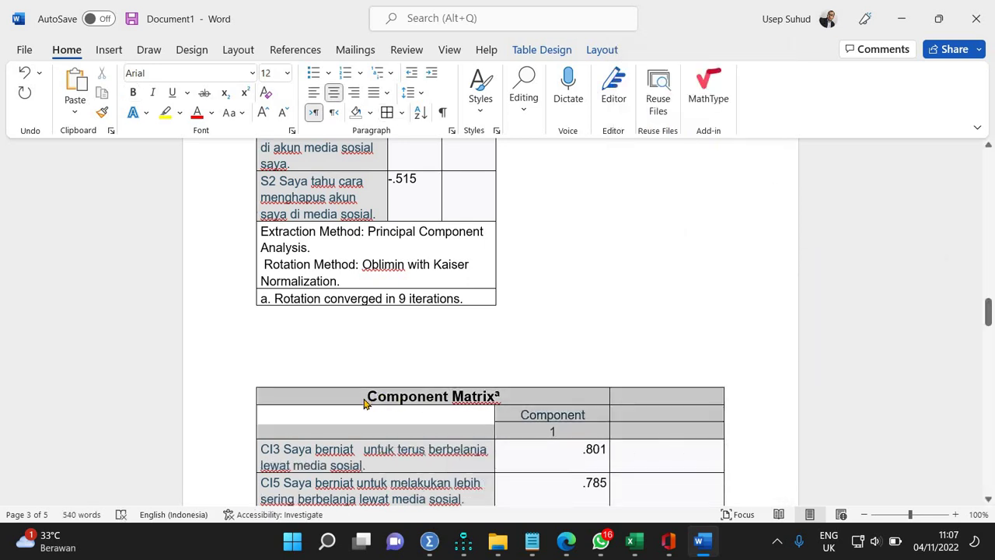
right_click(366, 402)
key("Return")
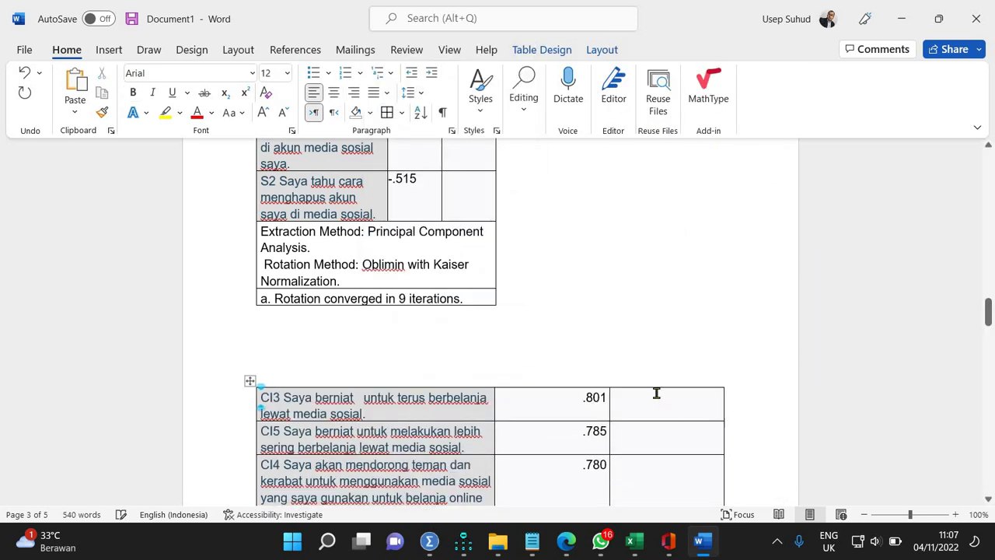
right_click(654, 398)
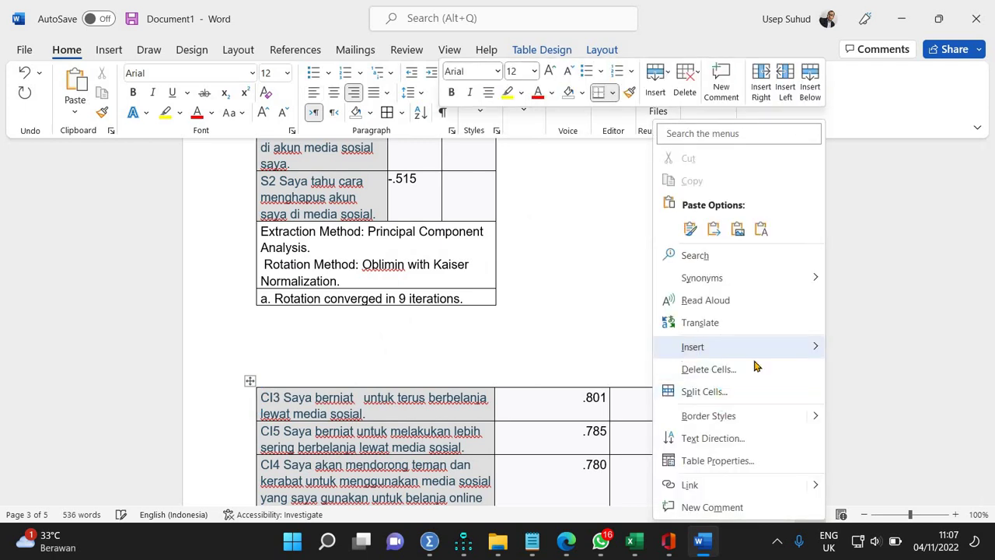
mouse_move(746, 347)
left_click(892, 393)
Delete the extraction and rotation note rows at the end of the S items' Pattern Matrix table.
scroll(571, 362, "up", 5)
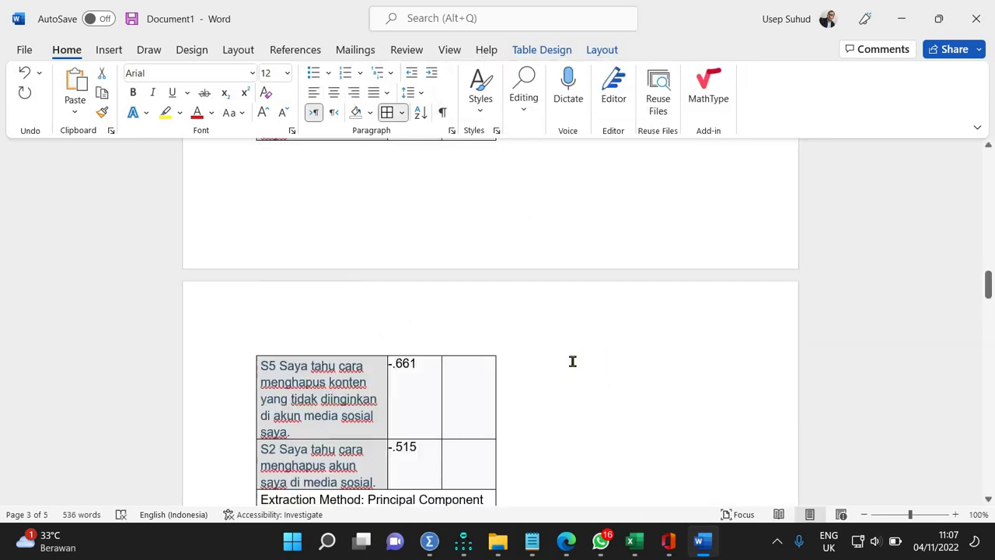
scroll(259, 262, "down", 3)
scroll(259, 261, "down", 2)
left_click_drag(262, 302, 262, 312)
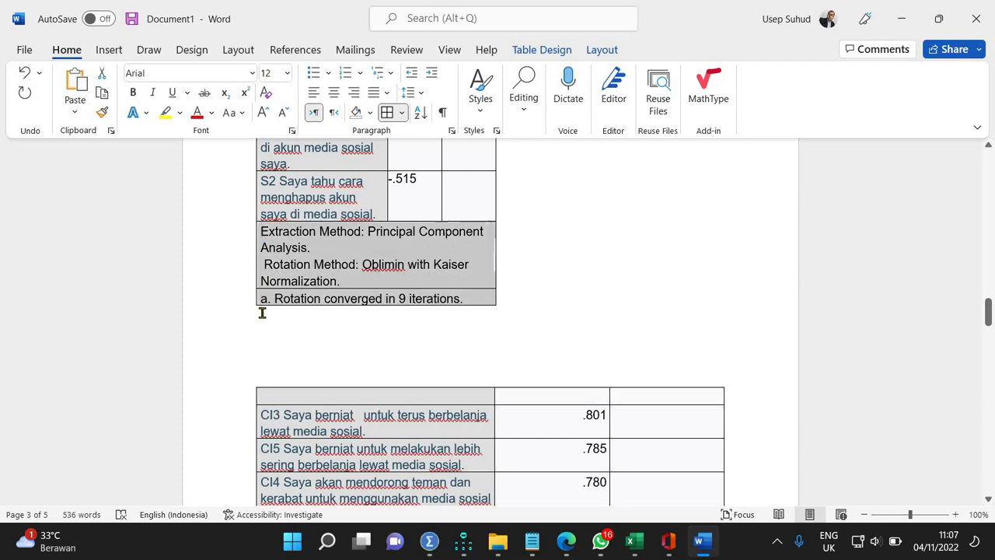
key("BackSpace")
AutoFit the S items' Pattern Matrix table to the window.
scroll(375, 266, "up", 10)
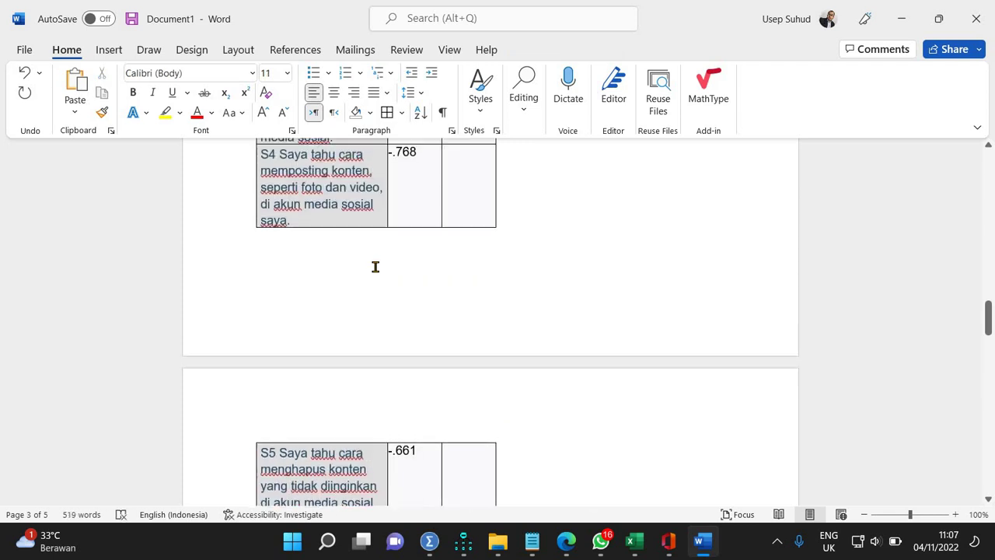
scroll(357, 268, "up", 7)
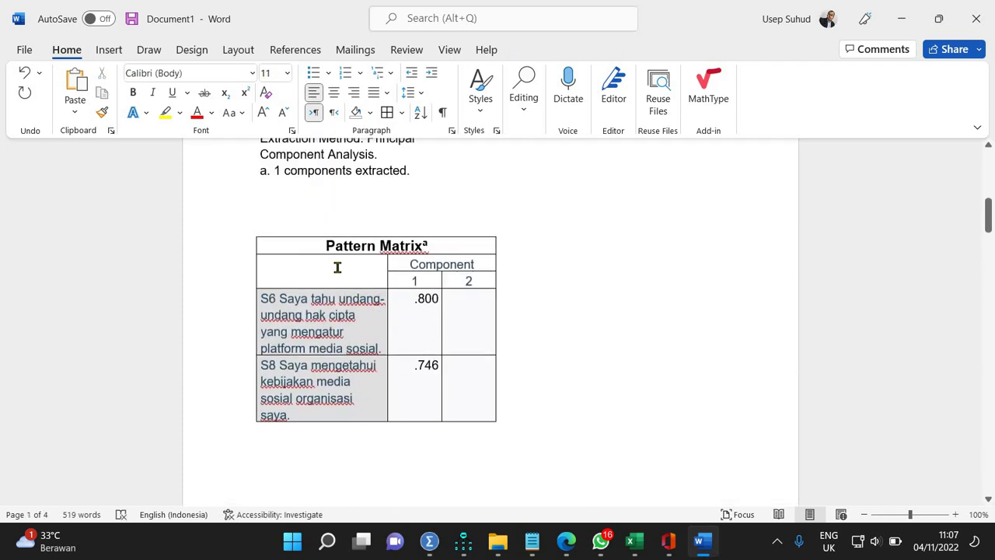
left_click(249, 231)
left_click(247, 231)
right_click(250, 231)
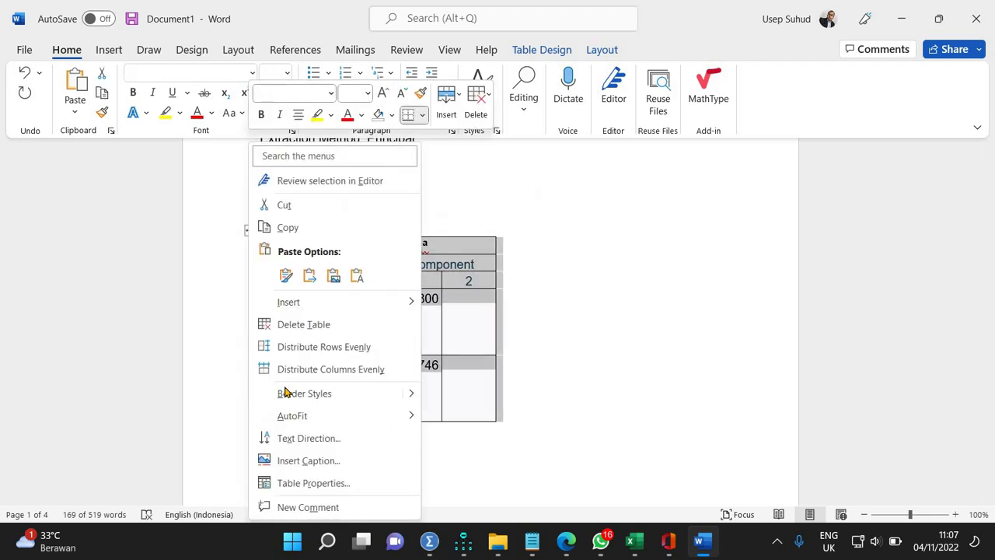
mouse_move(463, 428)
left_click(488, 439)
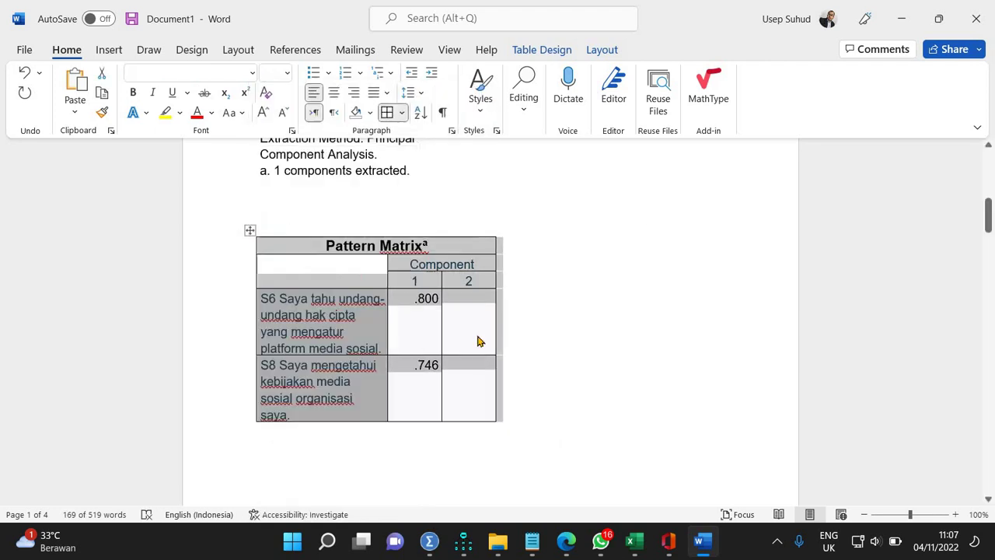
left_click(377, 206)
Delete the extraction method and components notes under the SH items' Component Matrix table.
scroll(377, 206, "up", 7)
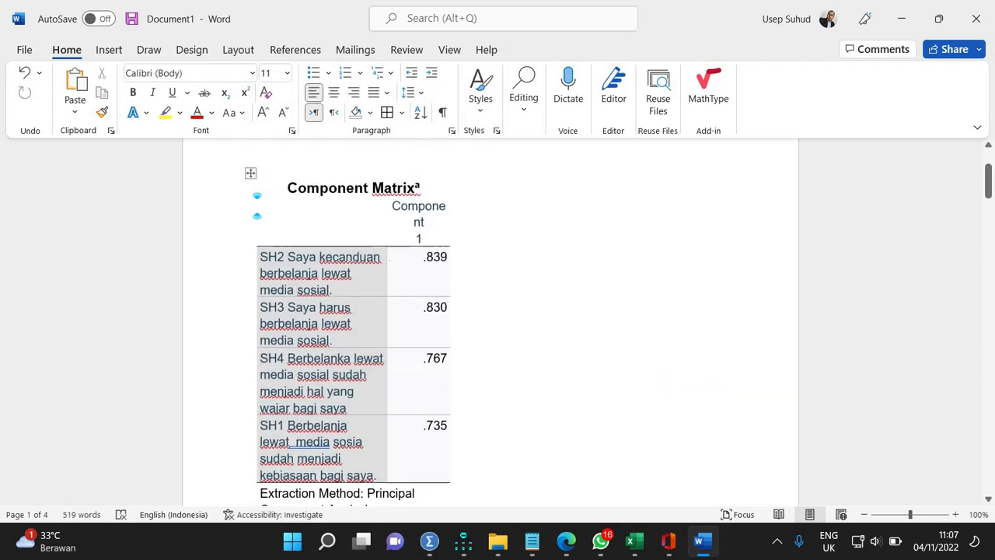
scroll(388, 264, "down", 7)
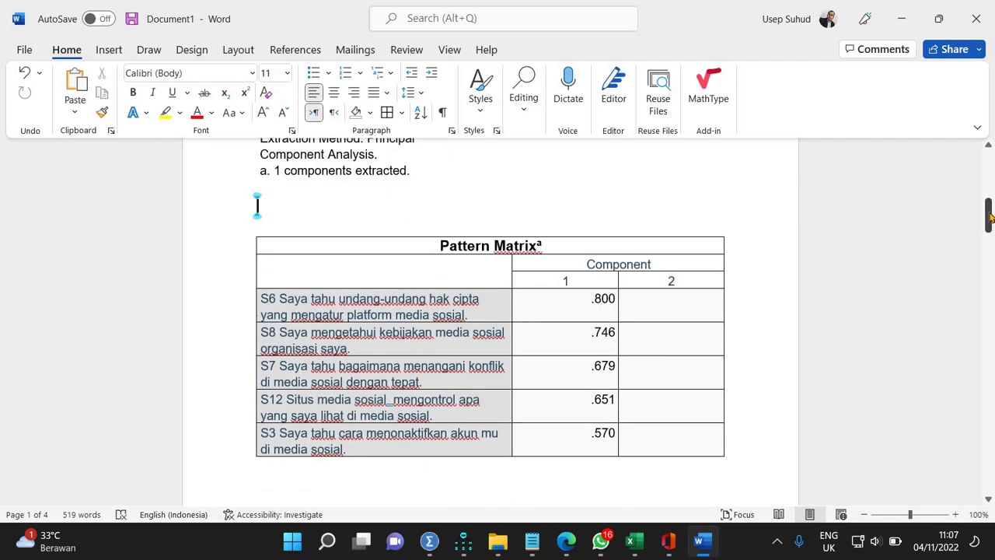
left_click_drag(990, 217, 989, 203)
left_click_drag(261, 268, 263, 322)
key("Delete")
Apply all borders to the SH items' Component Matrix table and AutoFit it to the window.
scroll(310, 327, "up", 5)
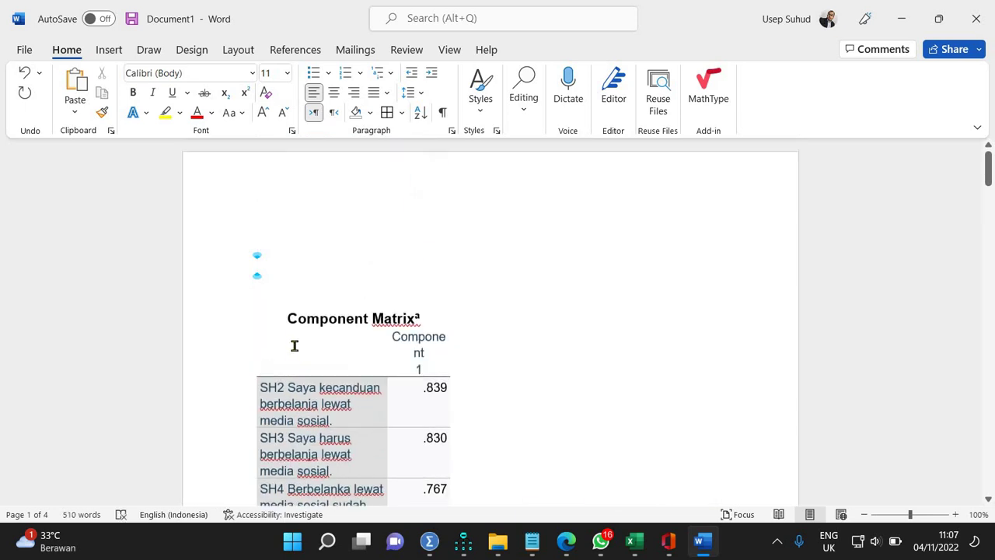
left_click(251, 303)
left_click(250, 302)
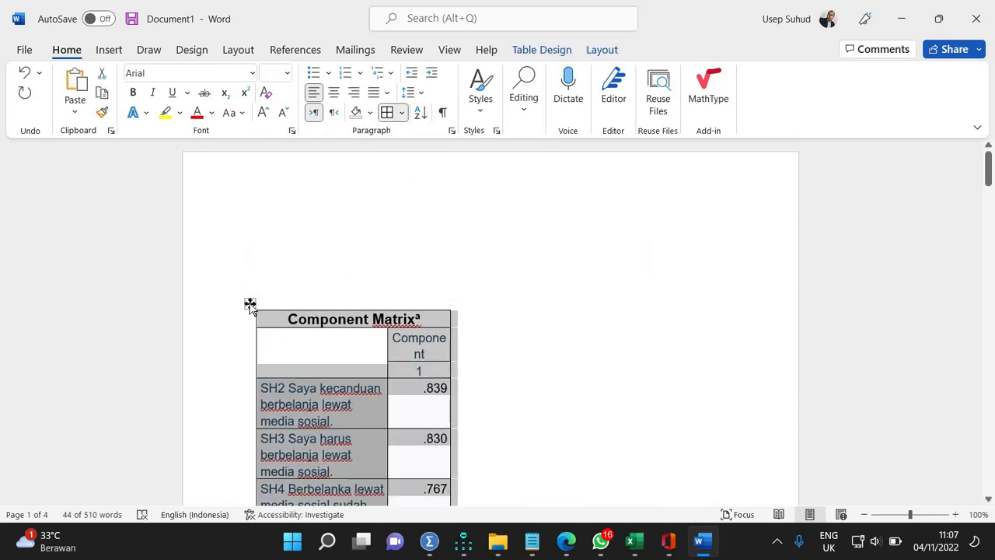
right_click(289, 332)
mouse_move(404, 416)
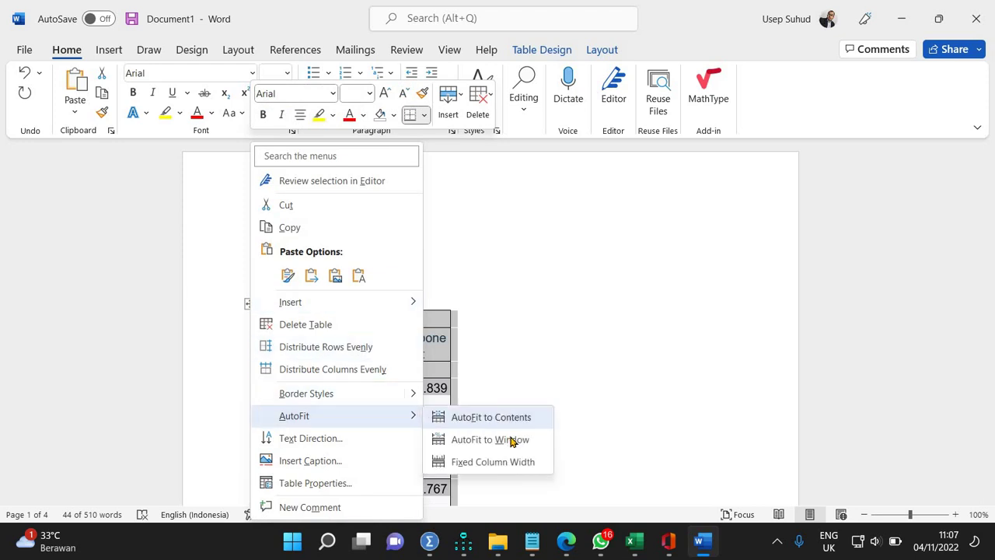